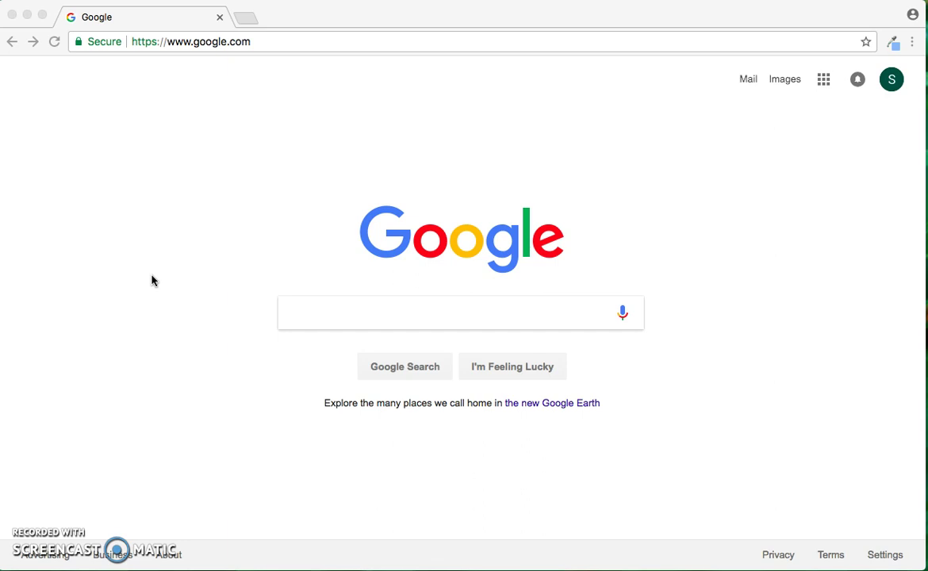
Step: Search Google for "citibike data" and open the Citi Bike System Data page on citibikenyc.com
click(295, 310)
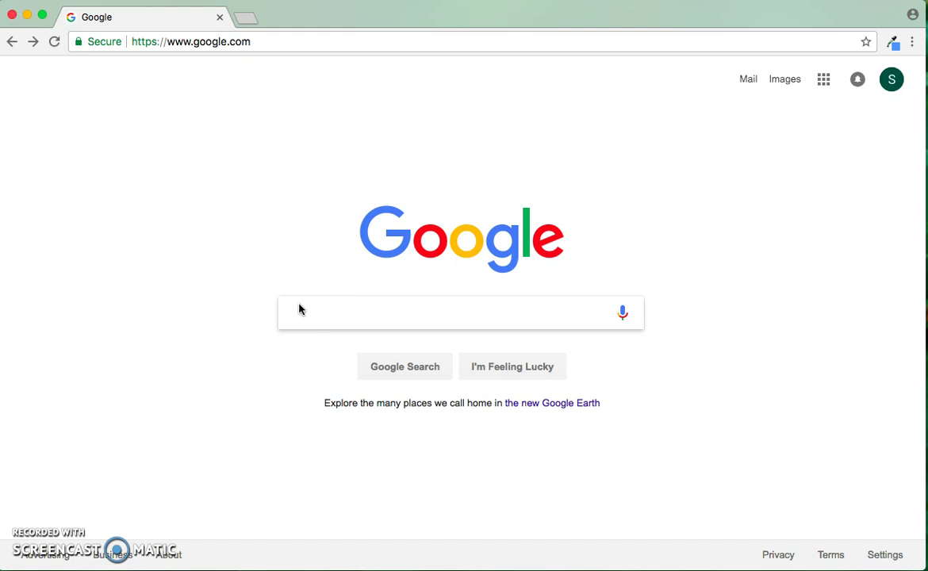
text(citibike data)
key(Return)
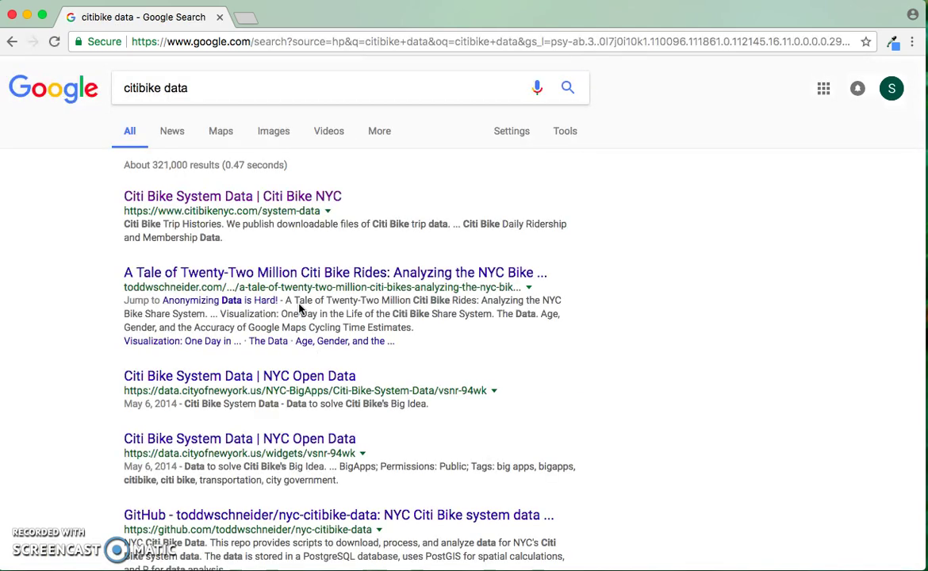
click(282, 198)
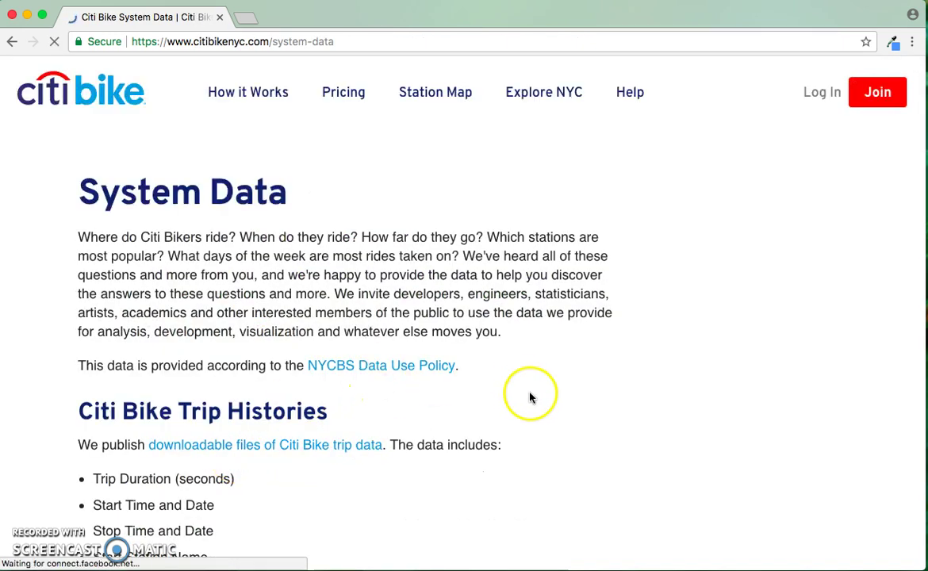
Step: Open the downloadable Citi Bike trip data files in a separate tab and look through the tripdata bucket index
scroll(547, 403, down, 2)
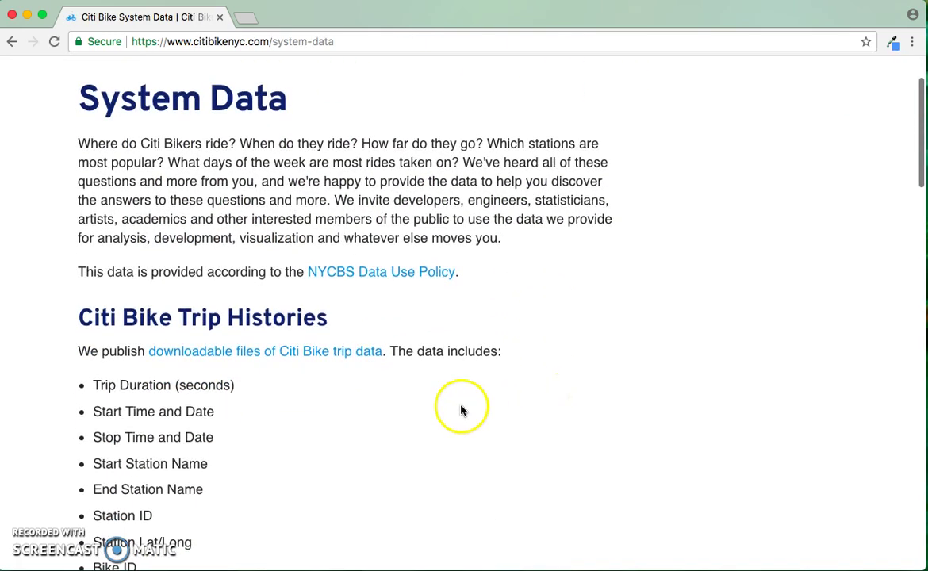
right_click(308, 354)
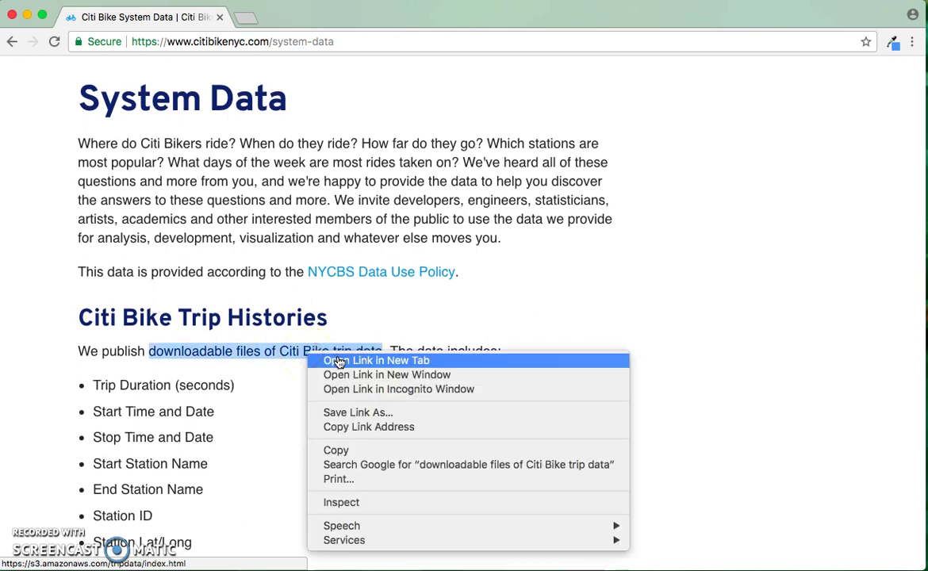
click(336, 361)
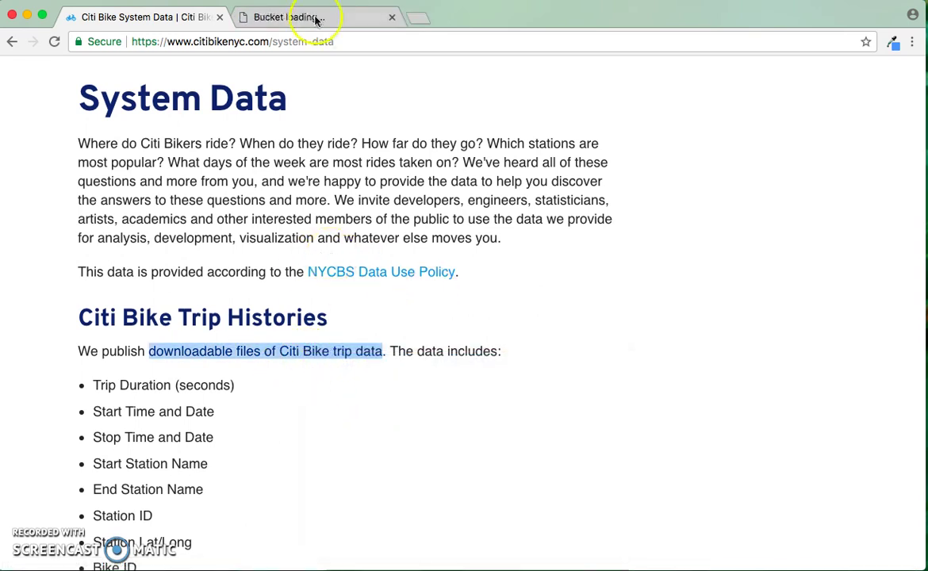
click(311, 17)
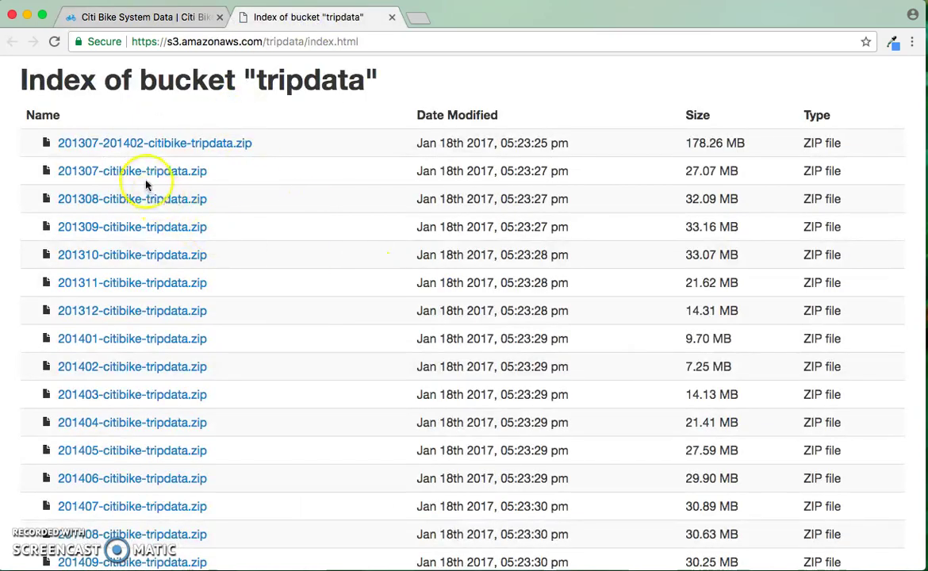
scroll(237, 248, down, 6)
scroll(237, 248, down, 6)
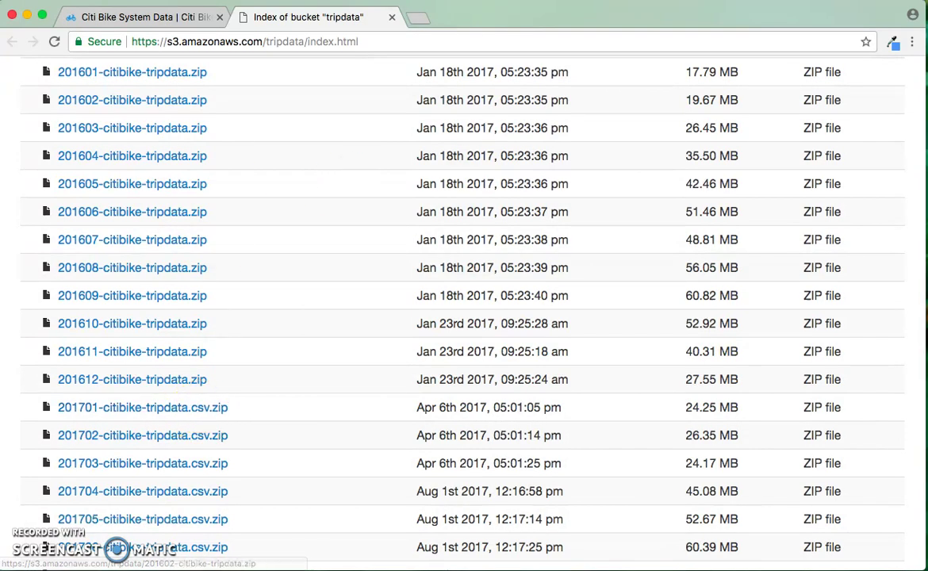
Step: Review the ridership and real-time data sections of the System Data page, viewing the GBFS feed and closing it again
click(99, 19)
scroll(326, 222, down, 10)
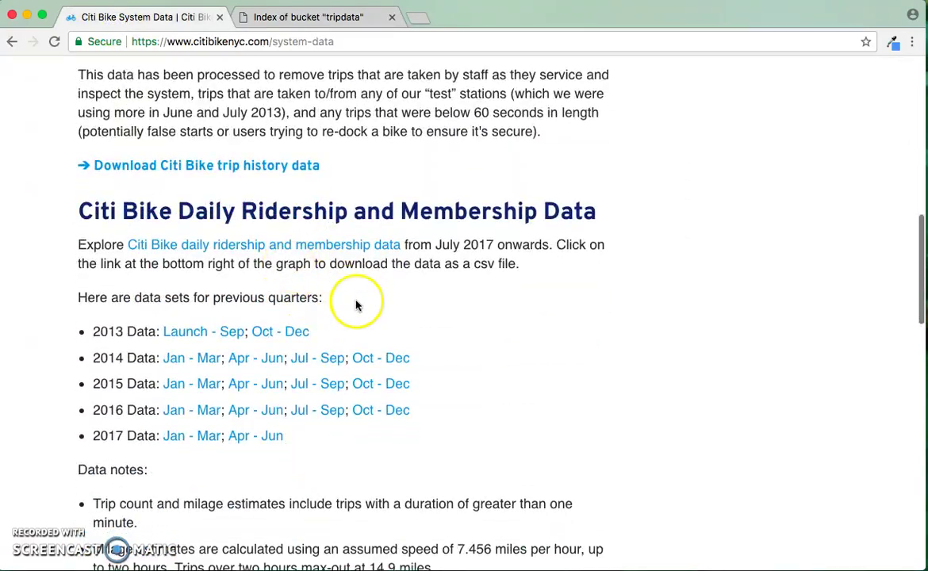
scroll(390, 308, down, 6)
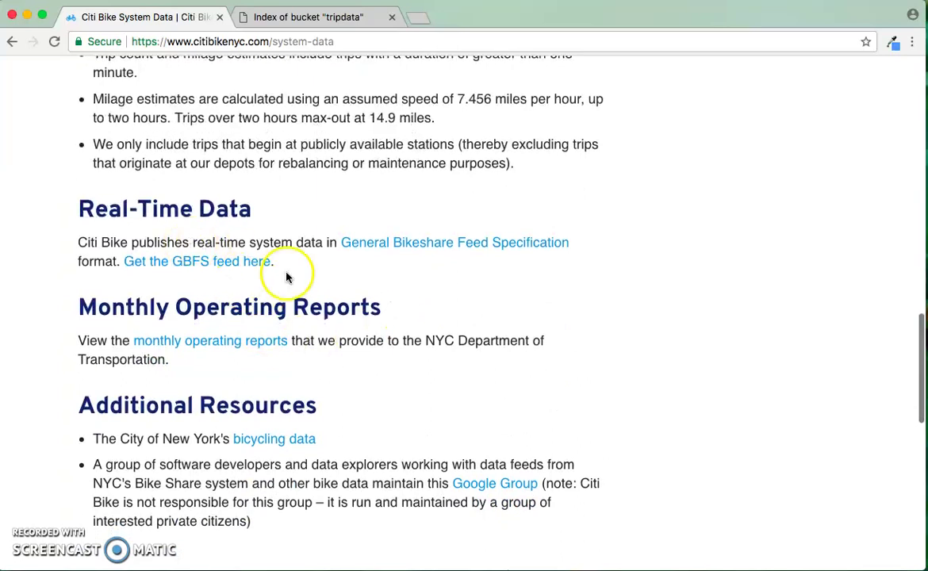
click(251, 264)
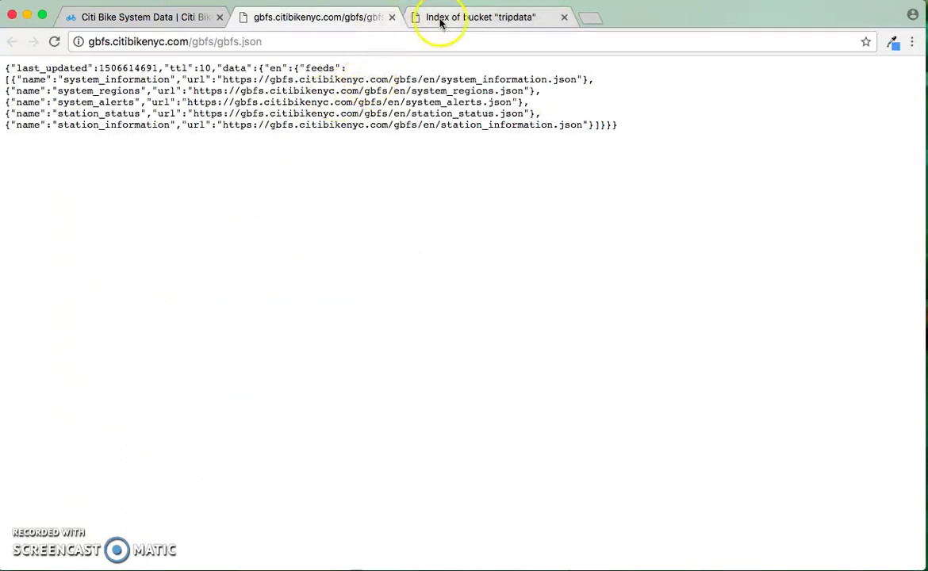
click(392, 17)
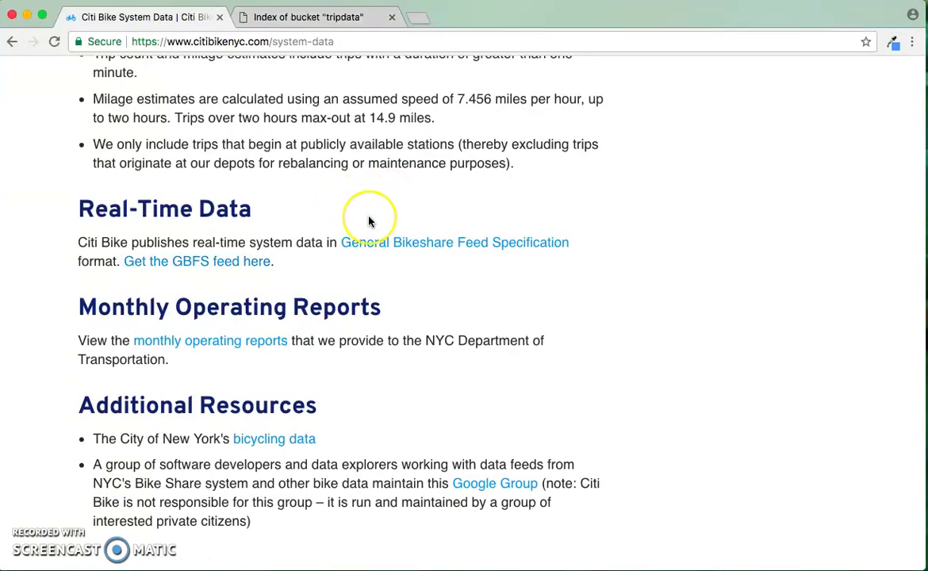
Step: Return to the tripdata bucket index and view the earliest files at its beginning
scroll(369, 221, up, 15)
click(274, 17)
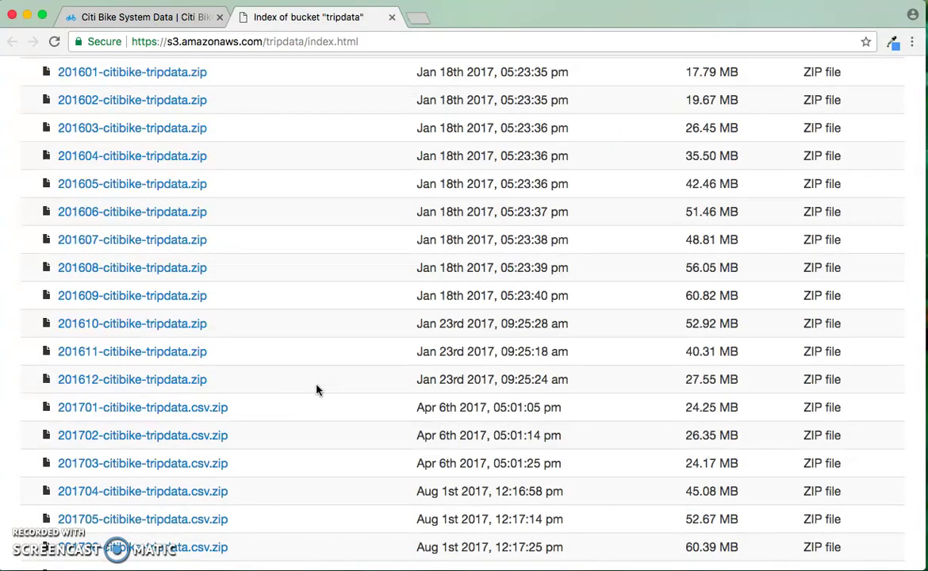
scroll(316, 390, up, 15)
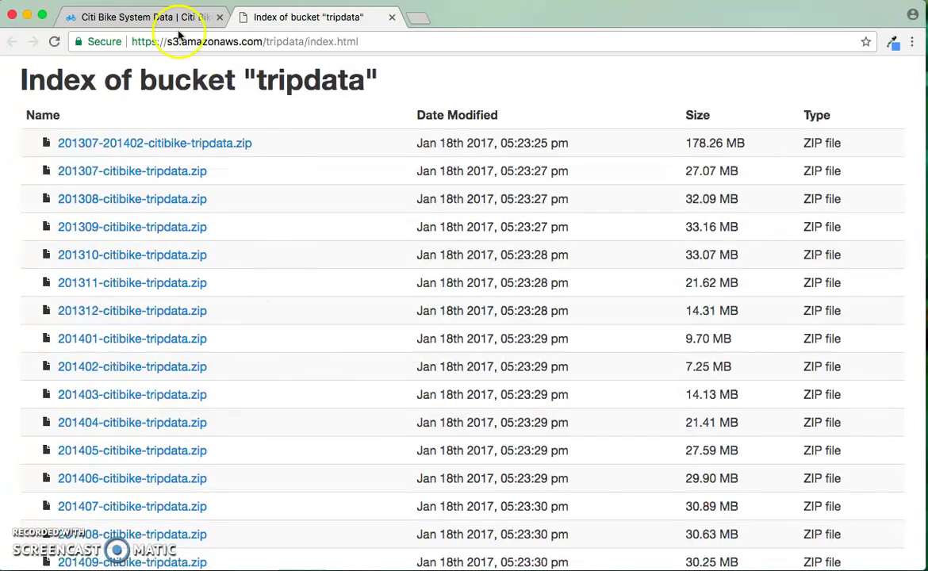
Step: Review the list of fields included in the Citi Bike trip histories on the System Data page
click(151, 16)
scroll(211, 326, down, 5)
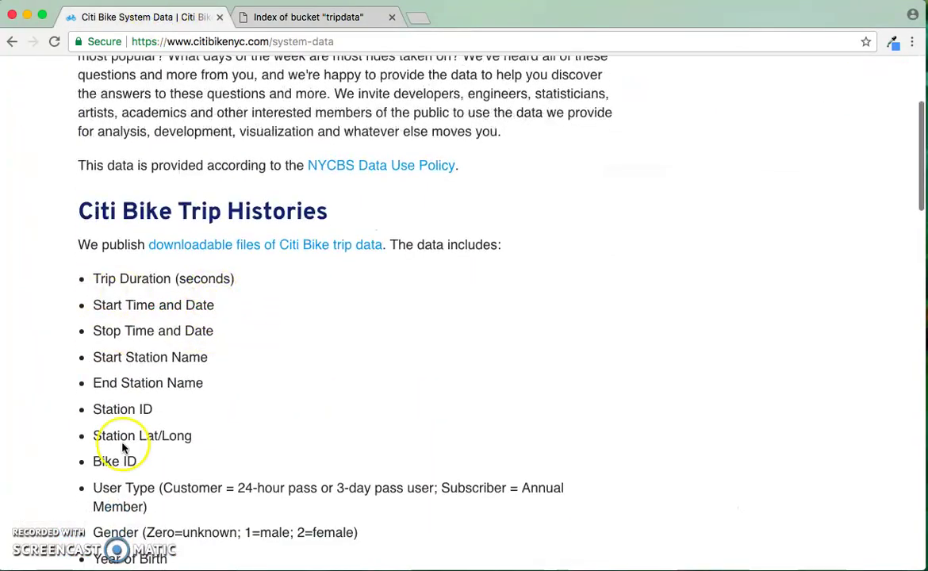
scroll(237, 374, down, 4)
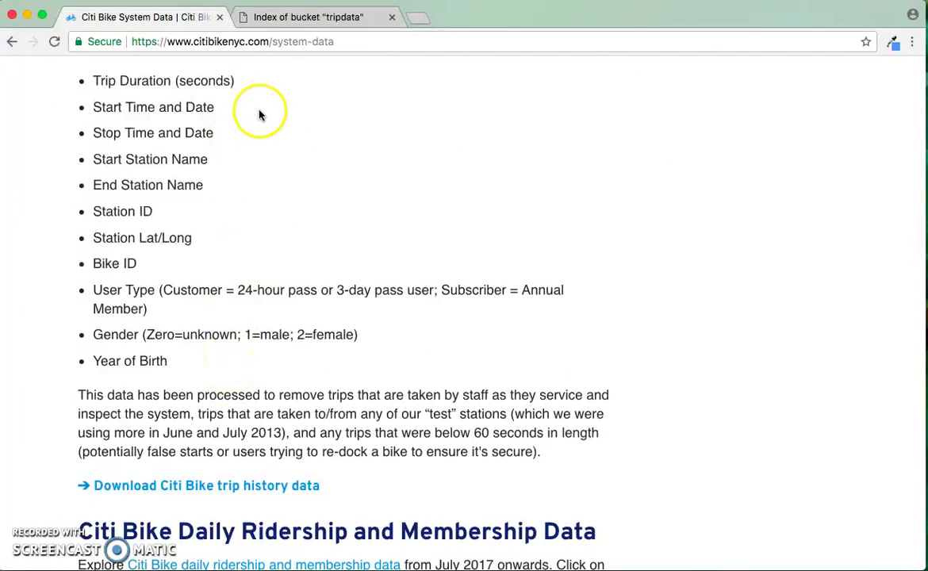
scroll(256, 100, down, 1)
scroll(257, 100, up, 1)
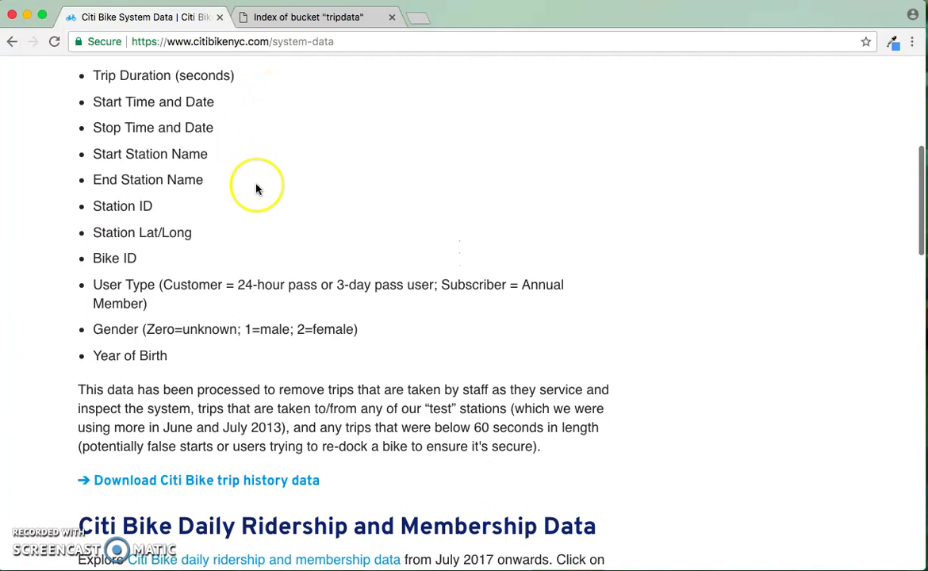
scroll(256, 188, up, 1)
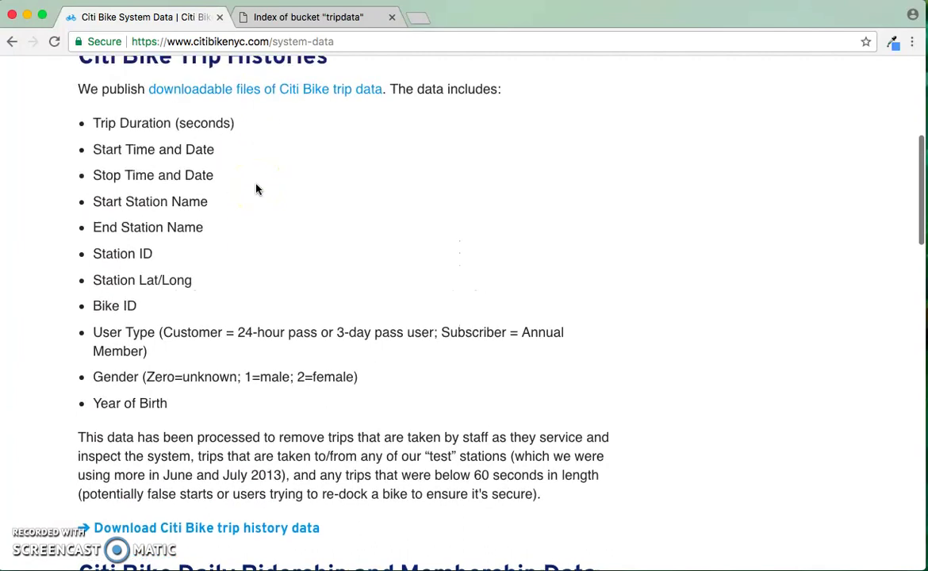
Step: Examine the monthly trip files in the tripdata index, from the 2013 archives to the 2017 CSV archives
click(265, 17)
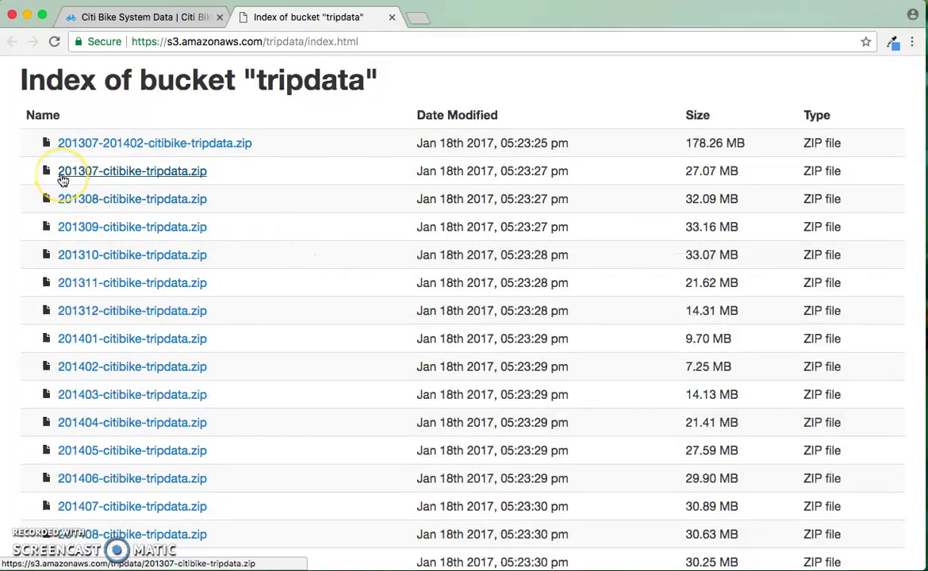
click(131, 199)
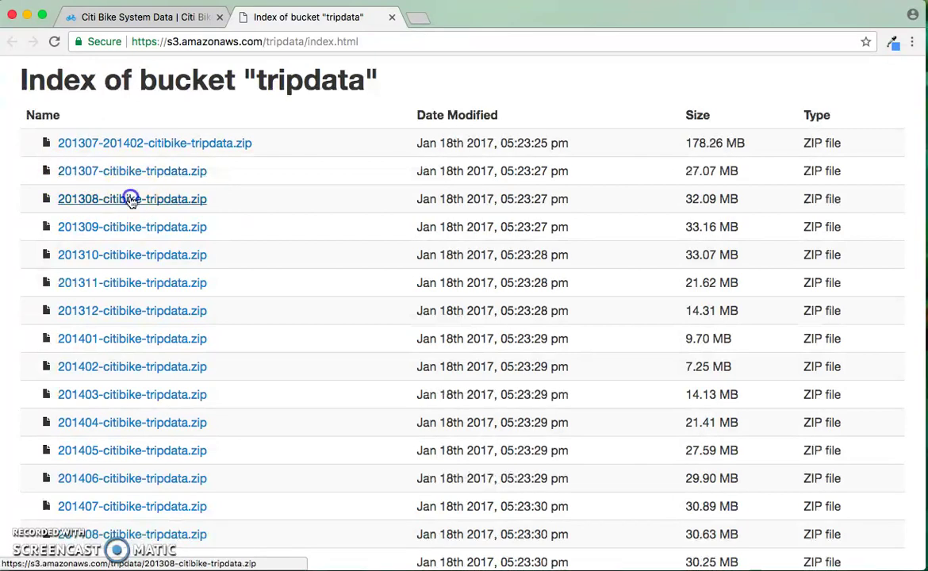
drag(130, 199, 182, 197)
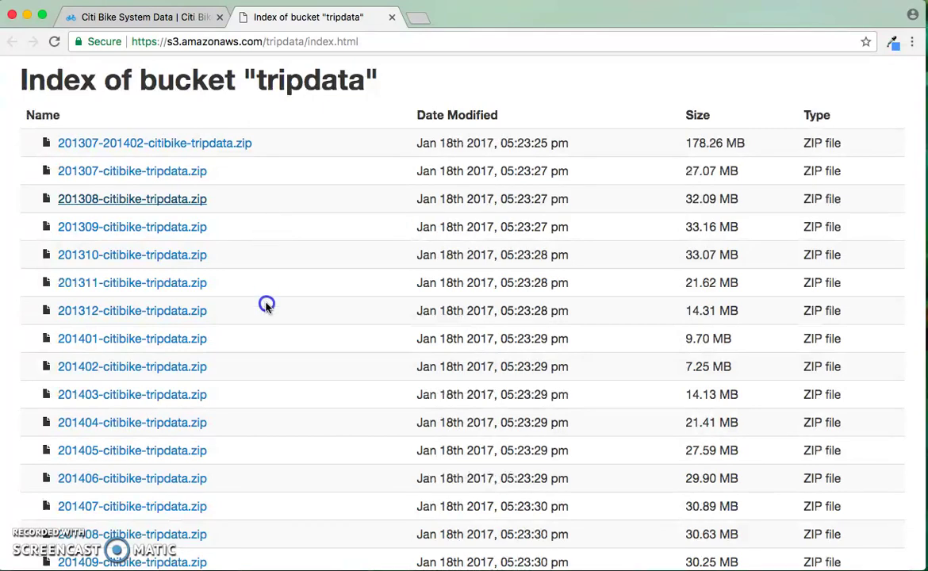
scroll(314, 262, down, 5)
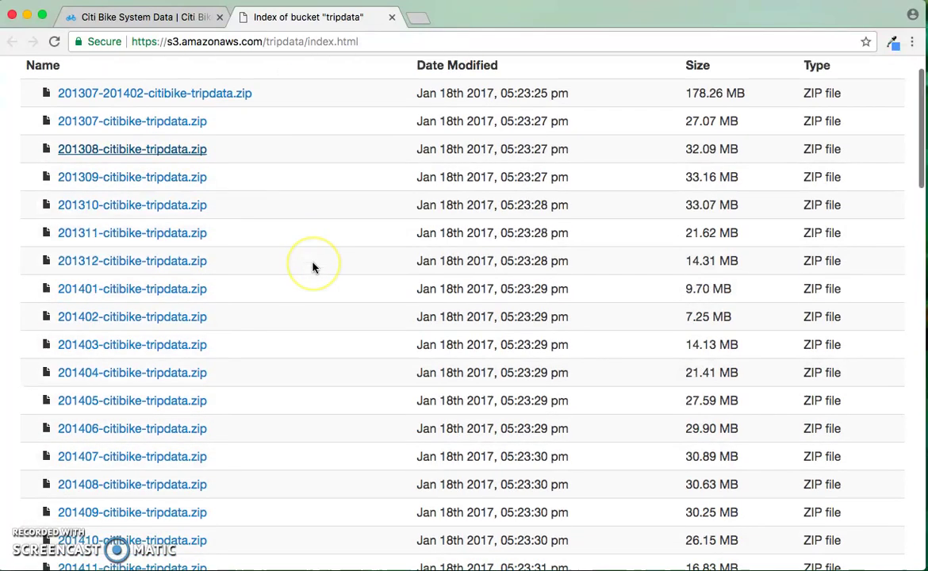
scroll(313, 268, down, 15)
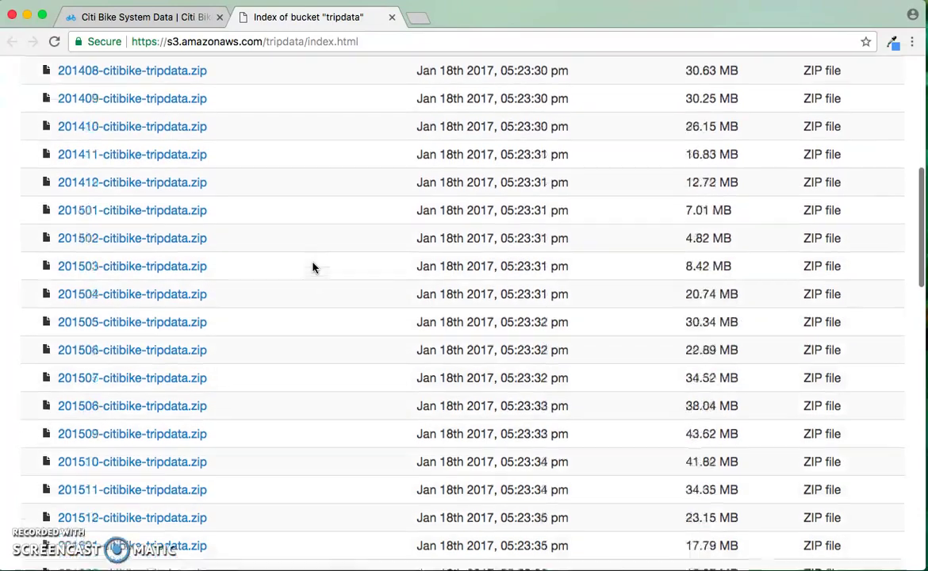
scroll(314, 268, down, 10)
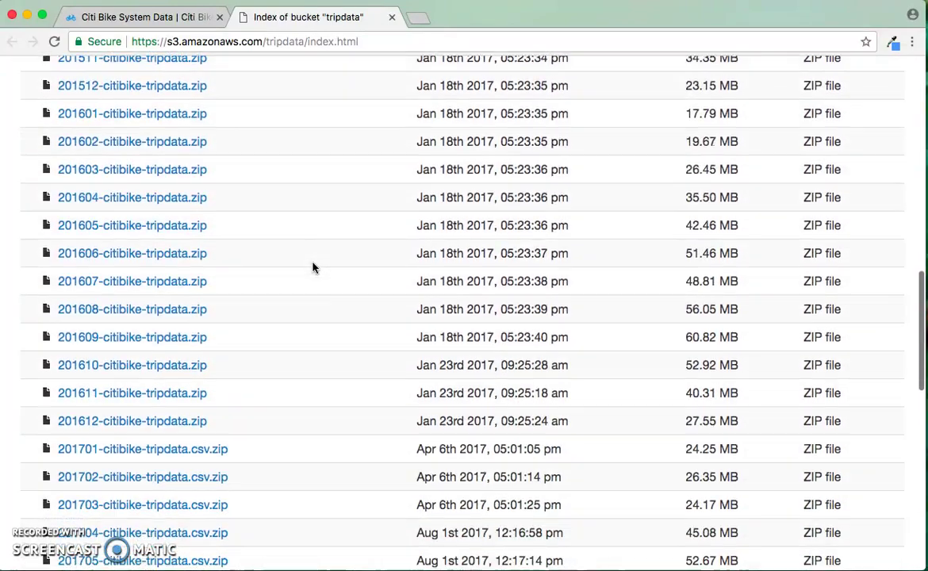
scroll(313, 268, down, 6)
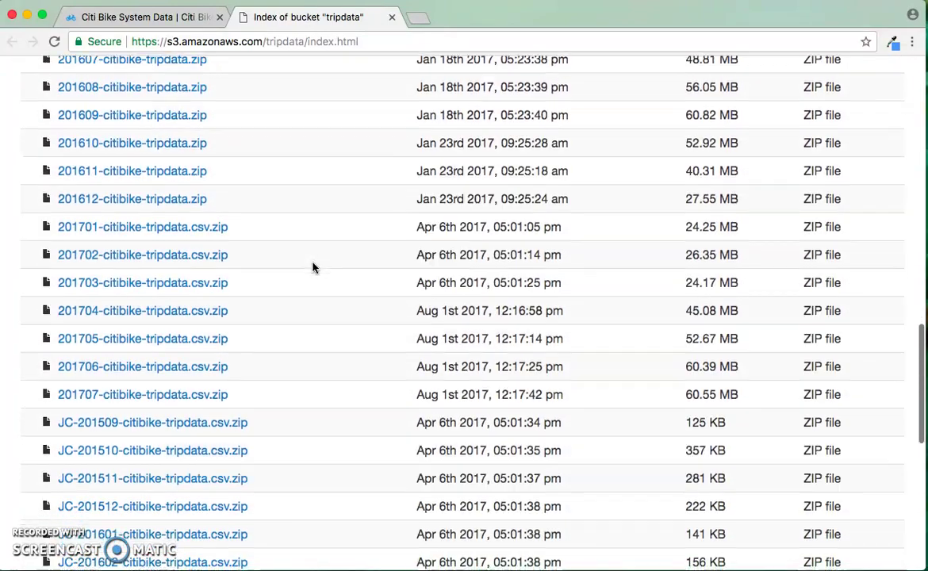
click(219, 263)
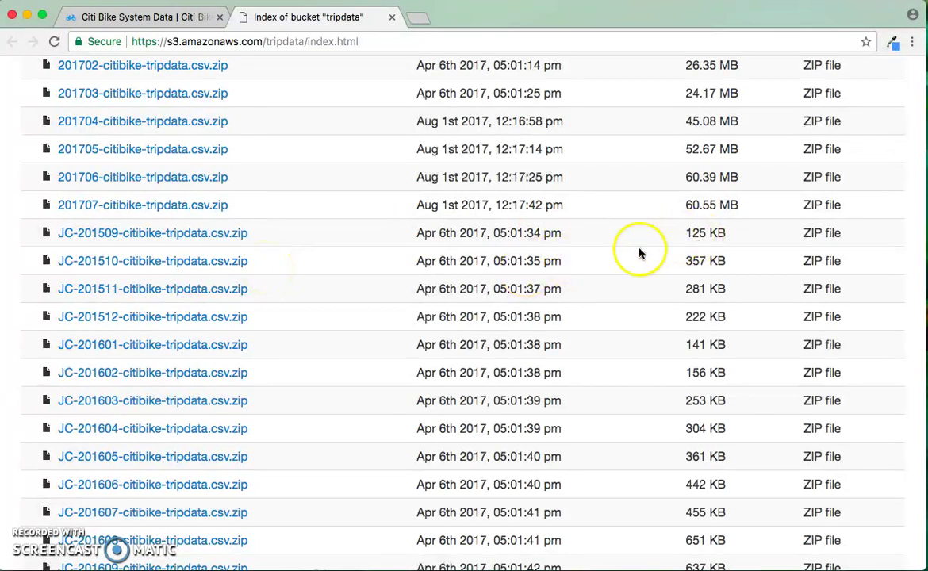
Step: Compare the sizes of the JC-prefixed trip files with those of the other monthly files in the index
scroll(644, 284, down, 5)
scroll(643, 284, down, 3)
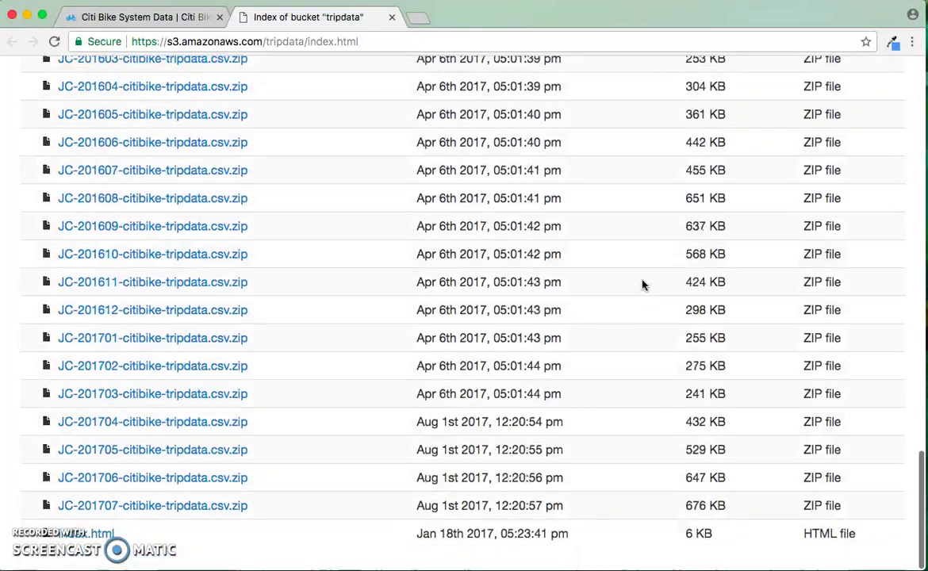
scroll(643, 284, up, 12)
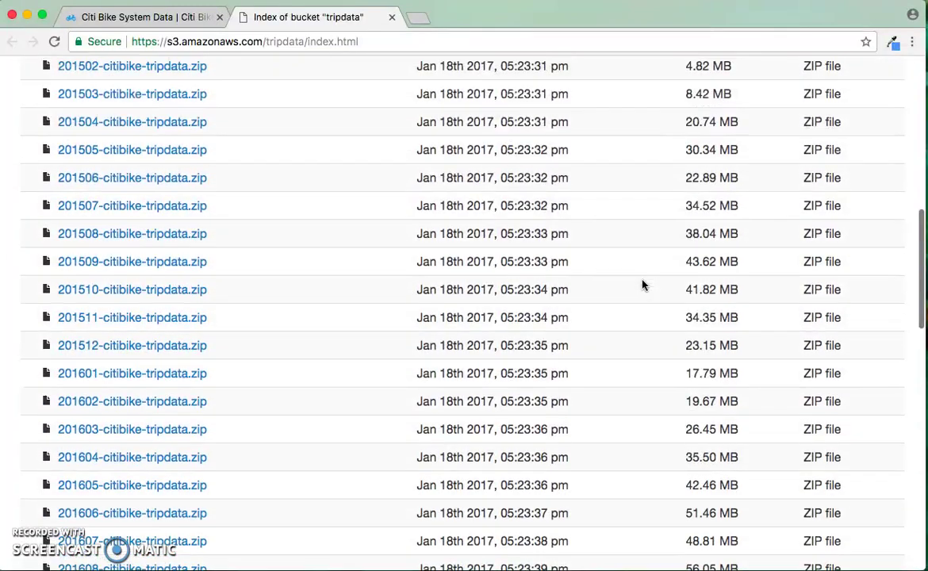
scroll(392, 265, down, 5)
scroll(391, 264, down, 5)
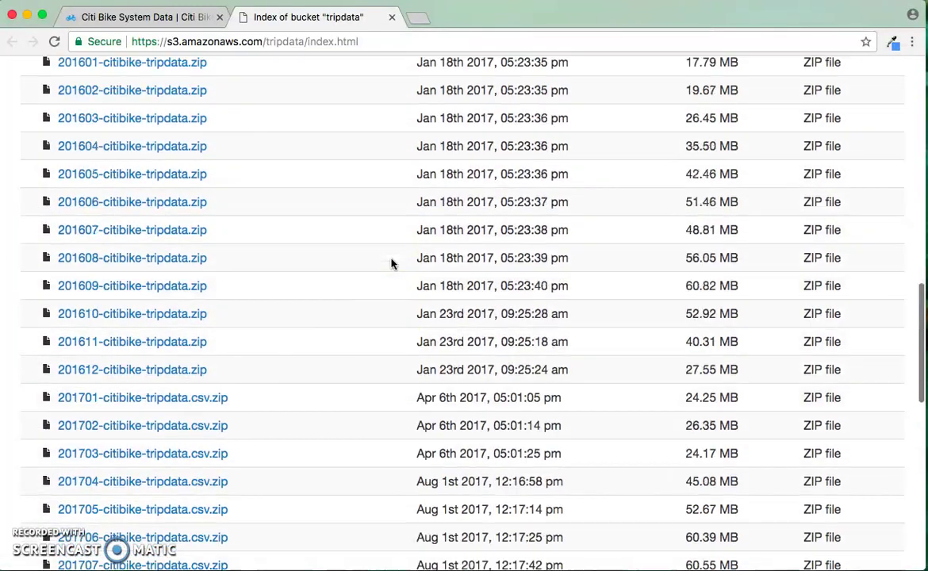
scroll(365, 493, down, 7)
scroll(365, 421, down, 6)
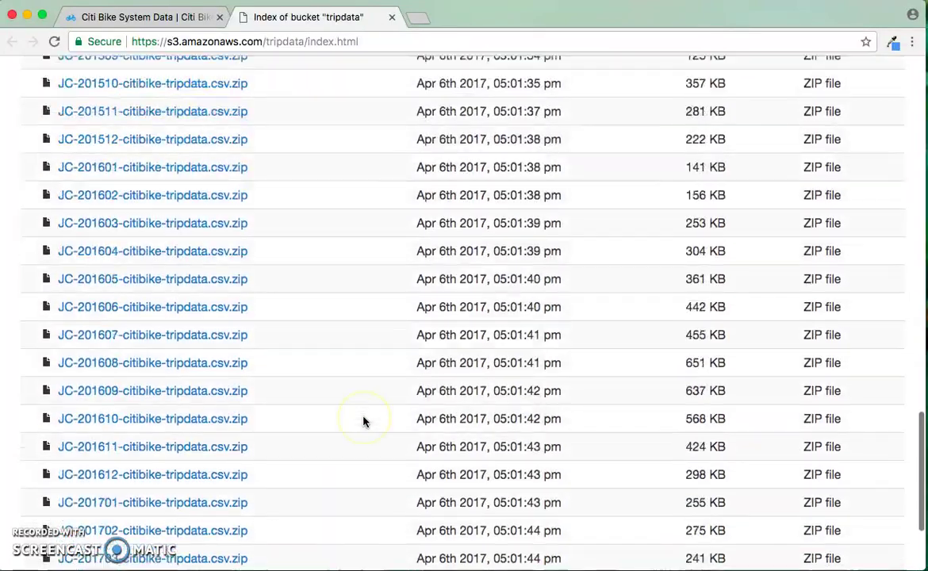
scroll(365, 421, up, 15)
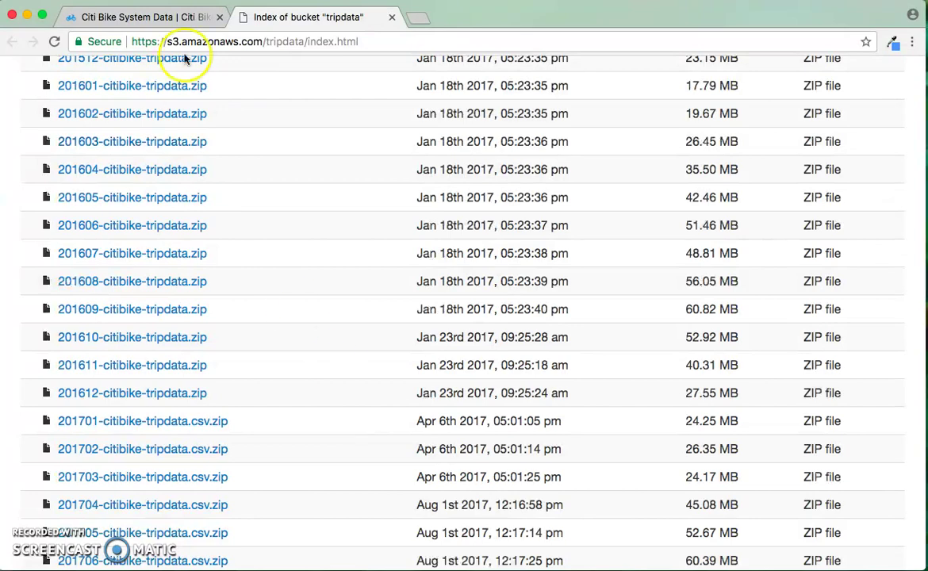
Step: Read the note on the System Data page about which trips are removed from the trip histories
click(143, 18)
scroll(324, 287, down, 3)
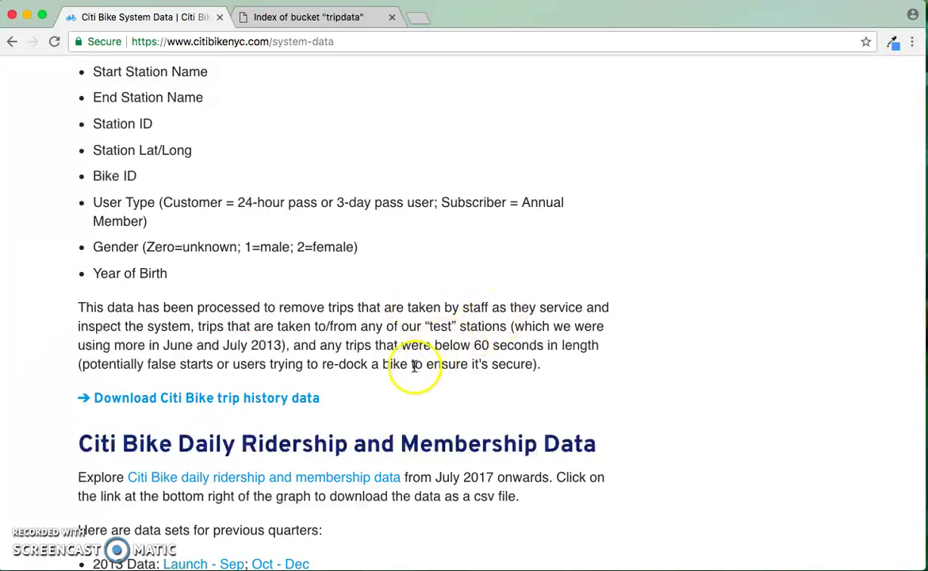
Step: Download JC-201707-citibike-tripdata.csv.zip from the tripdata index to the Desktop
click(313, 17)
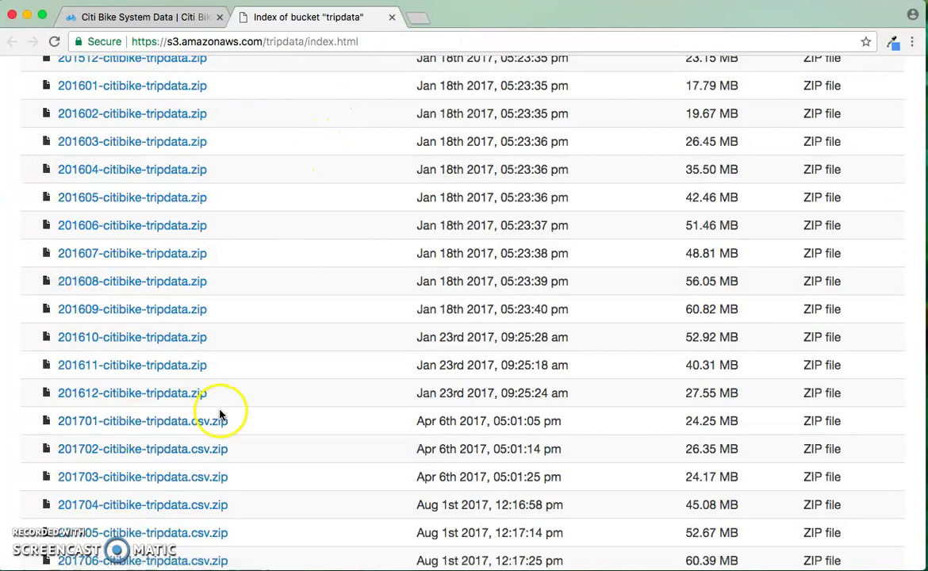
scroll(264, 424, down, 10)
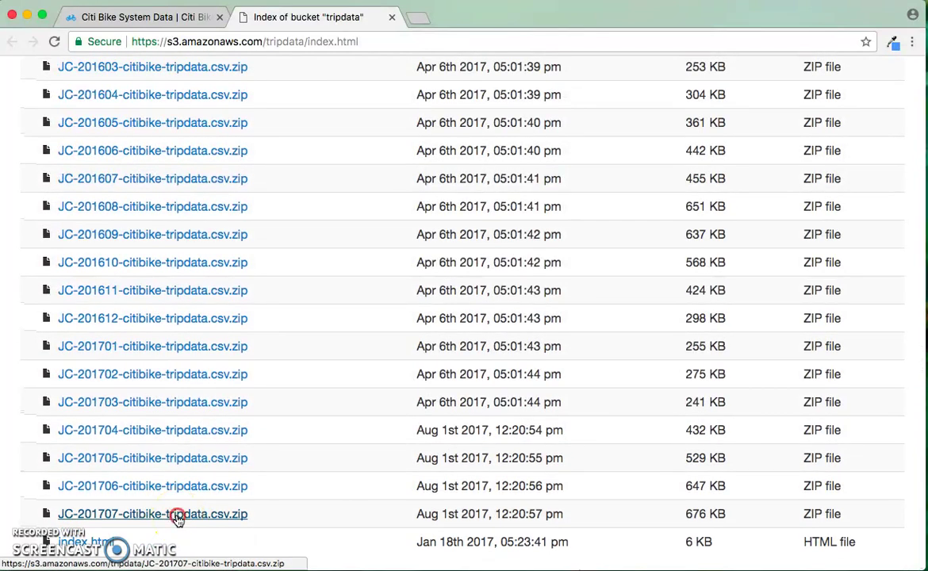
right_click(178, 516)
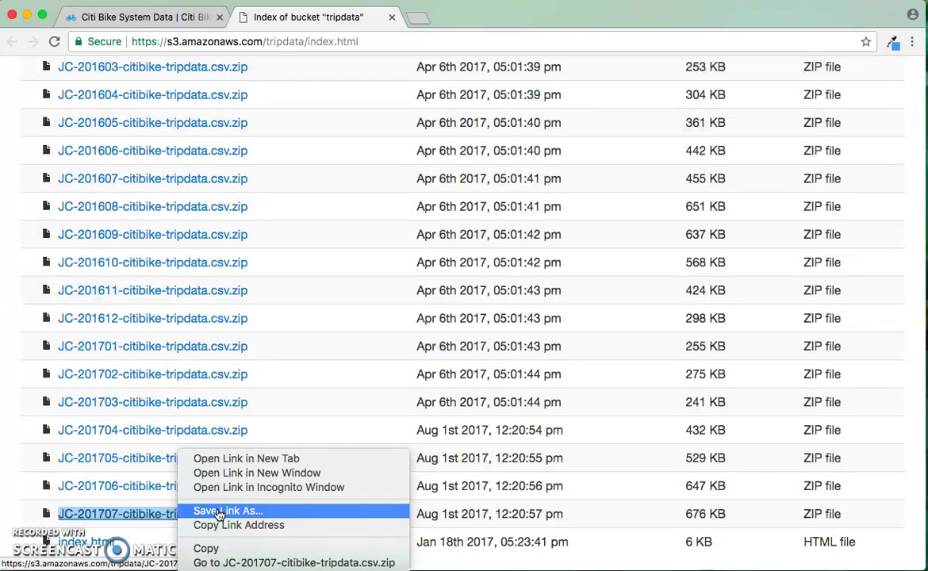
click(218, 513)
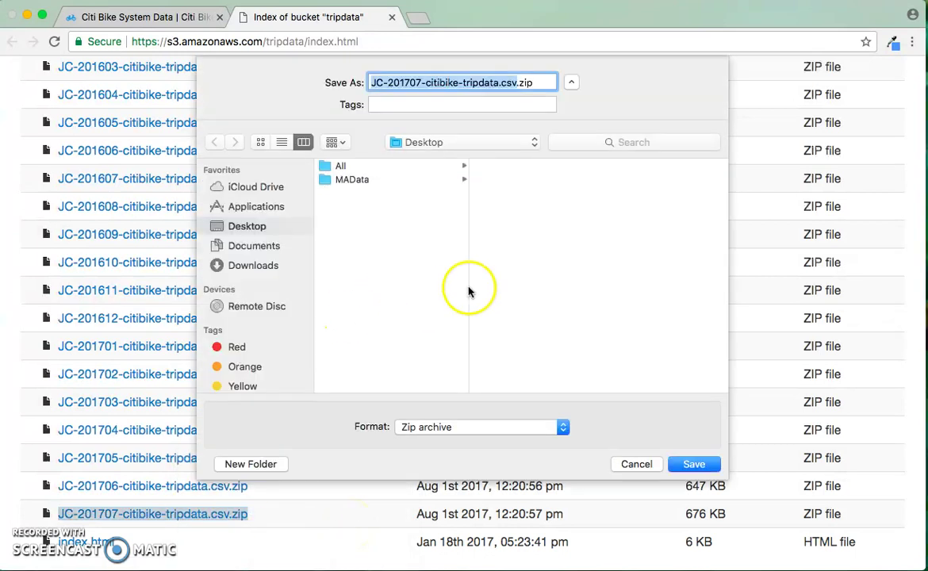
click(692, 465)
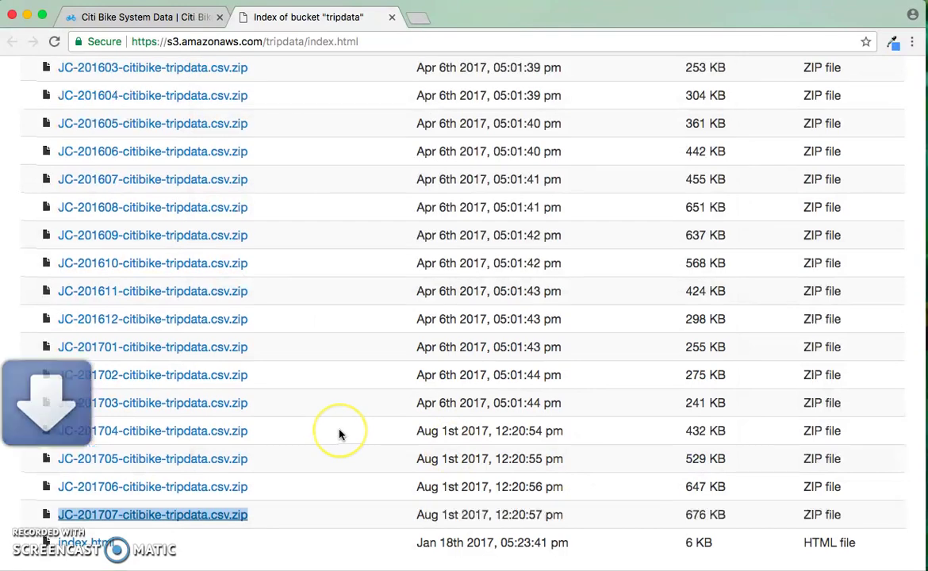
Step: Save the larger 201707-citibike-tripdata.csv.zip file from the tripdata index to the Desktop
scroll(342, 432, up, 10)
scroll(340, 434, down, 2)
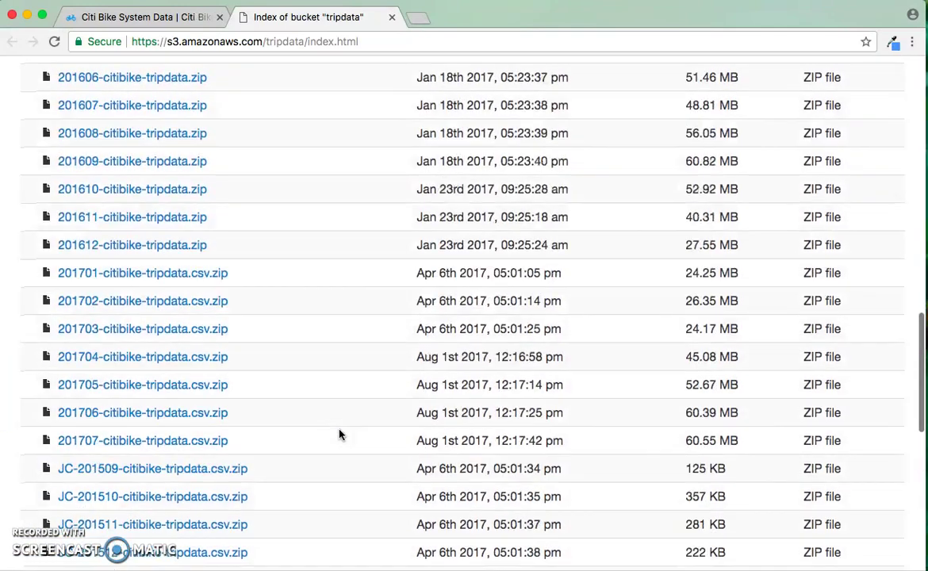
right_click(192, 441)
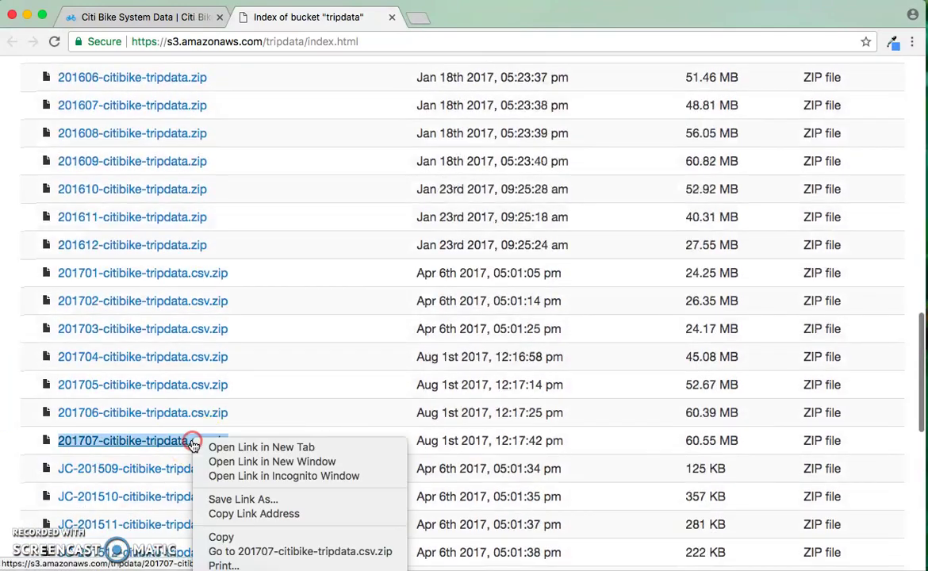
click(234, 500)
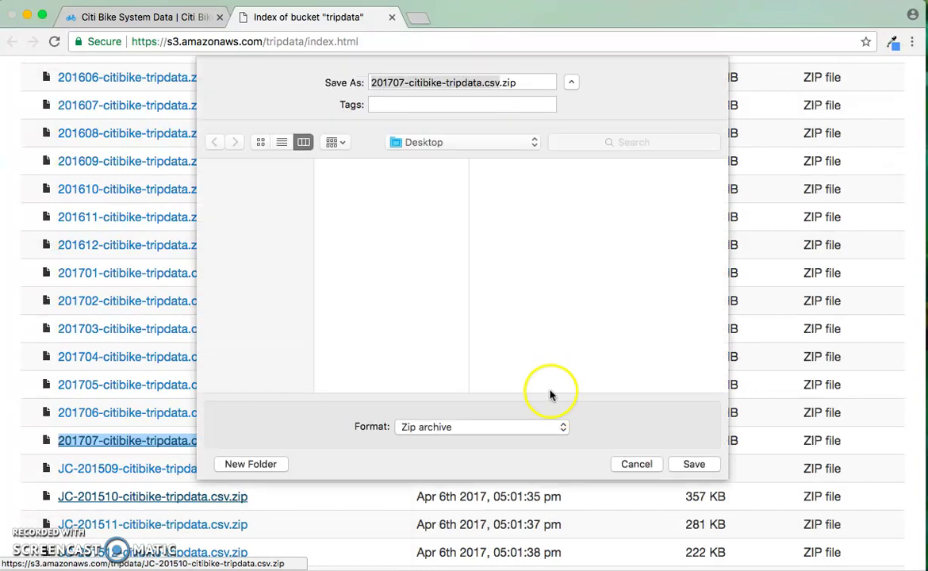
click(694, 466)
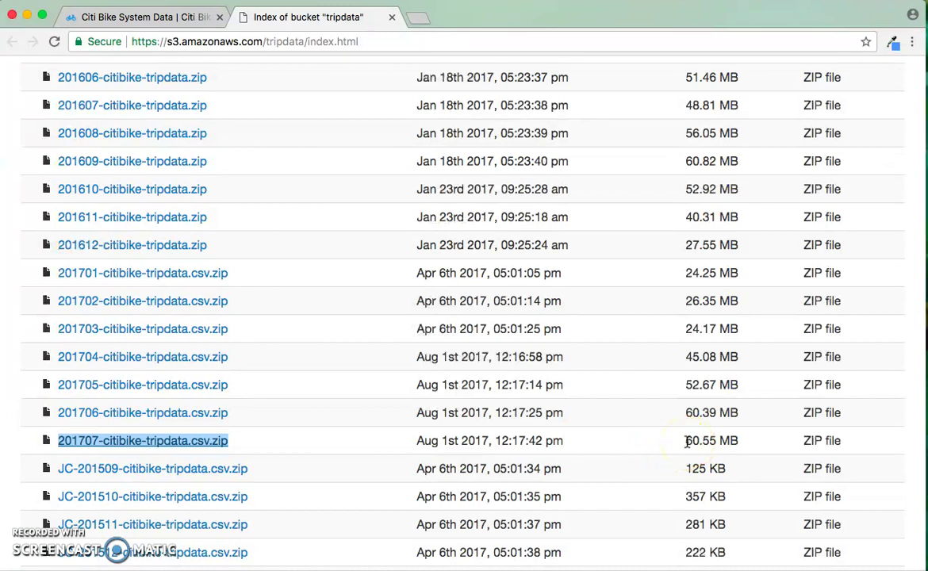
Step: Minimize the browser and open the extracted 201707-citibike-tripdata.csv from the desktop in TextEdit
click(27, 15)
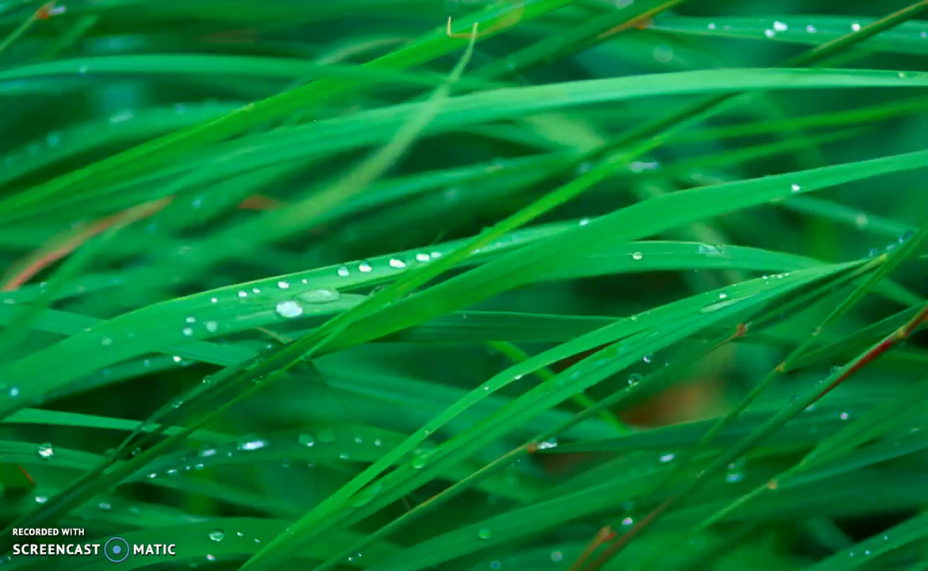
click(655, 284)
drag(561, 300, 510, 281)
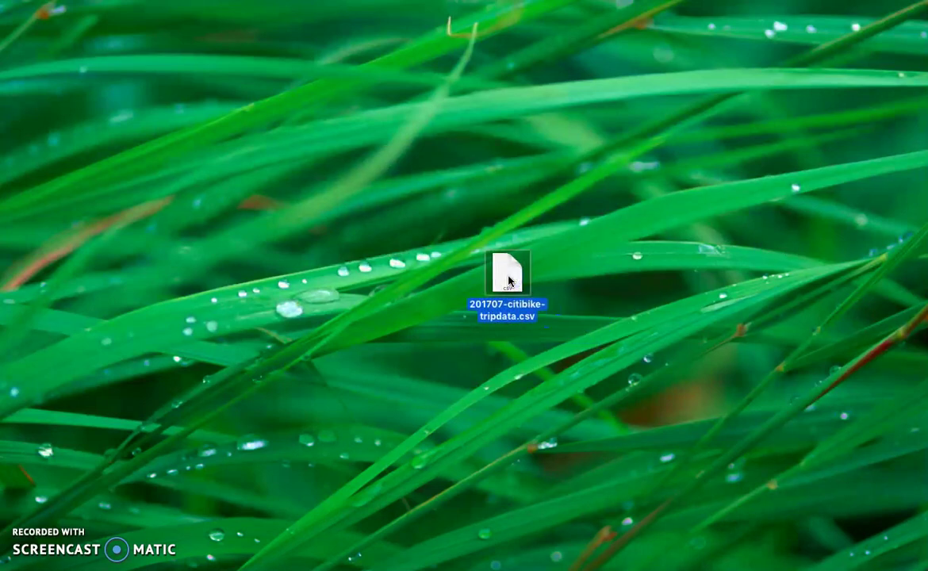
right_click(510, 282)
mouse_move(555, 295)
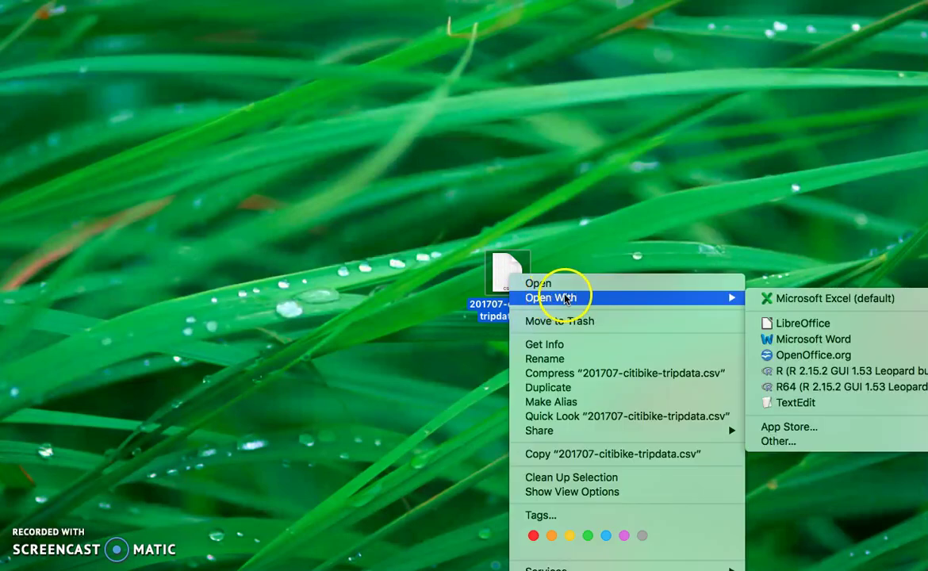
click(814, 404)
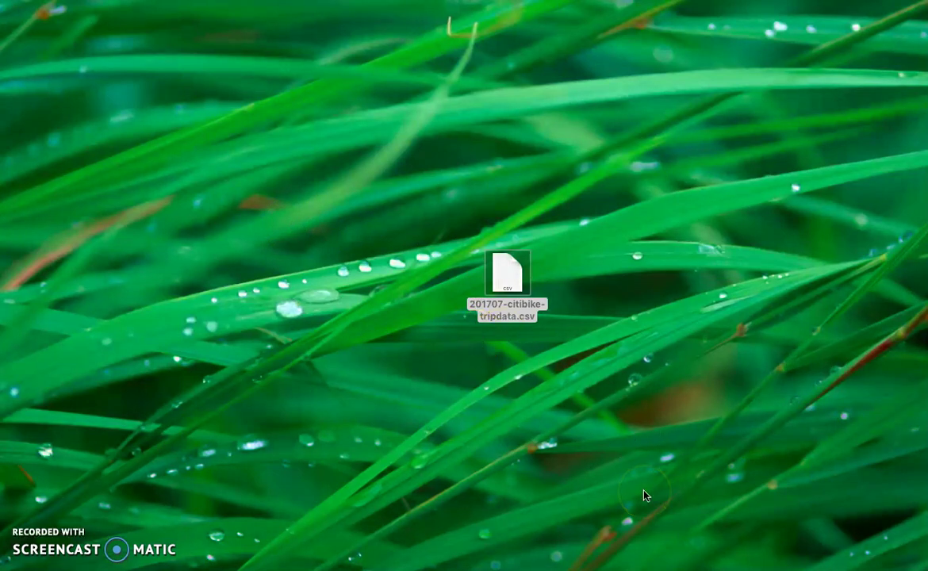
double_click(535, 312)
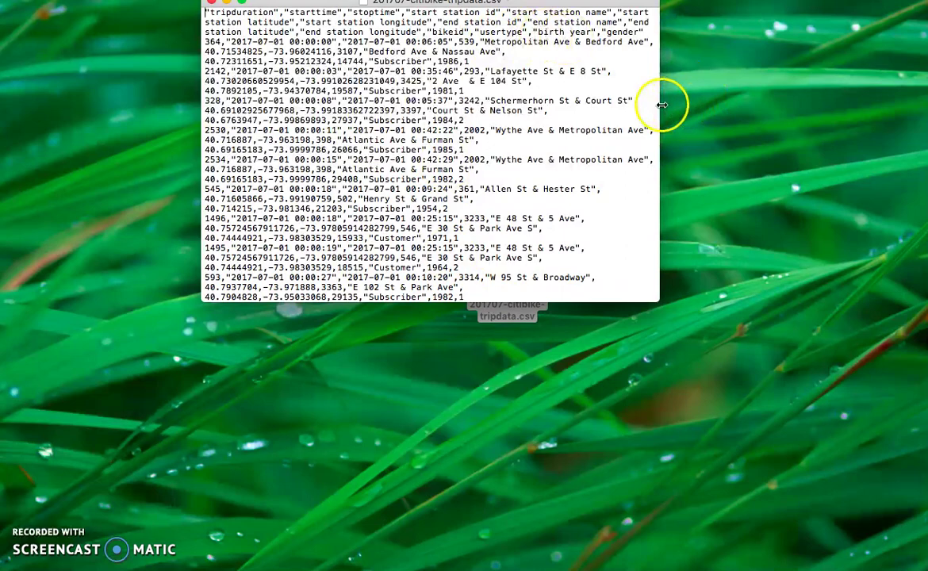
Step: Widen the 201707-citibike-tripdata.csv window and examine its header row and the first trip's duration value
drag(662, 104, 921, 108)
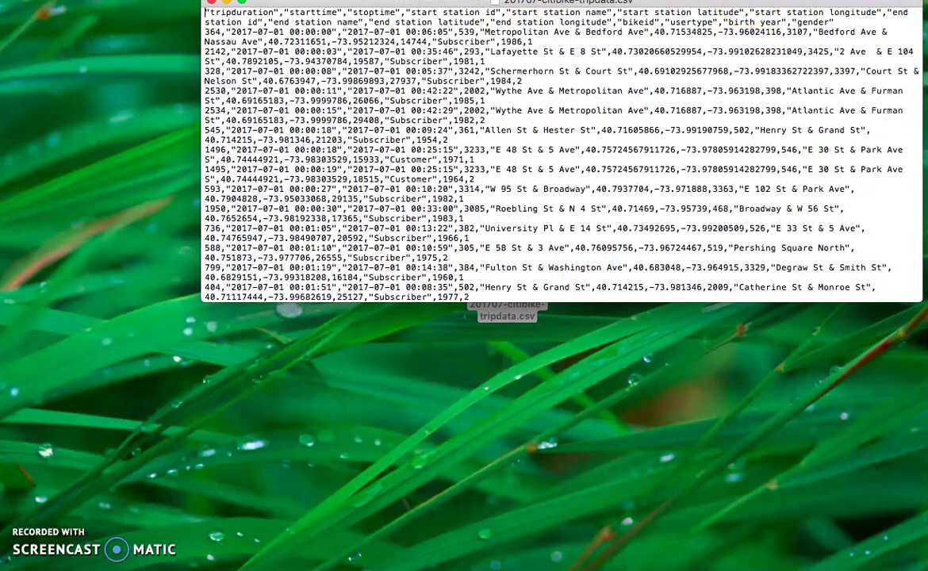
click(744, 6)
drag(743, 6, 714, 116)
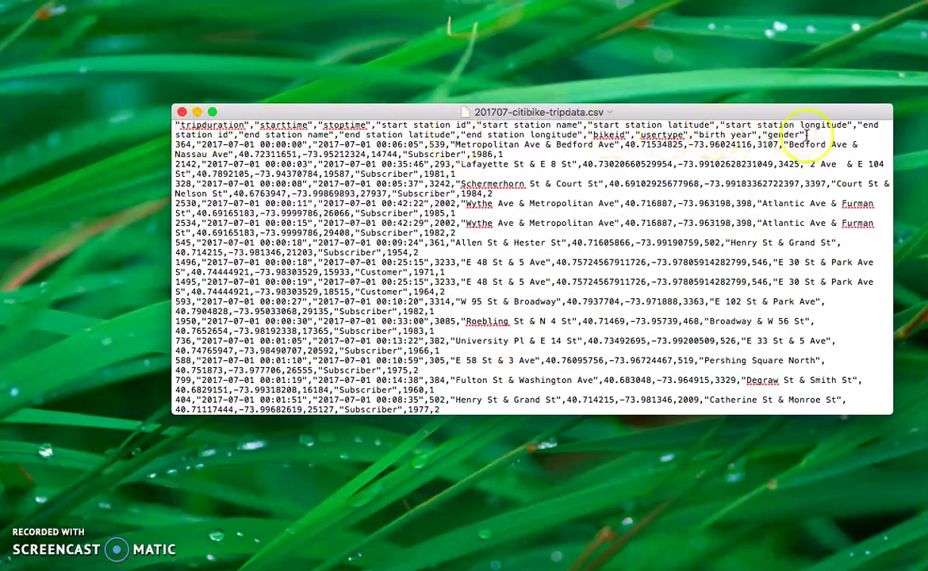
drag(803, 137, 151, 127)
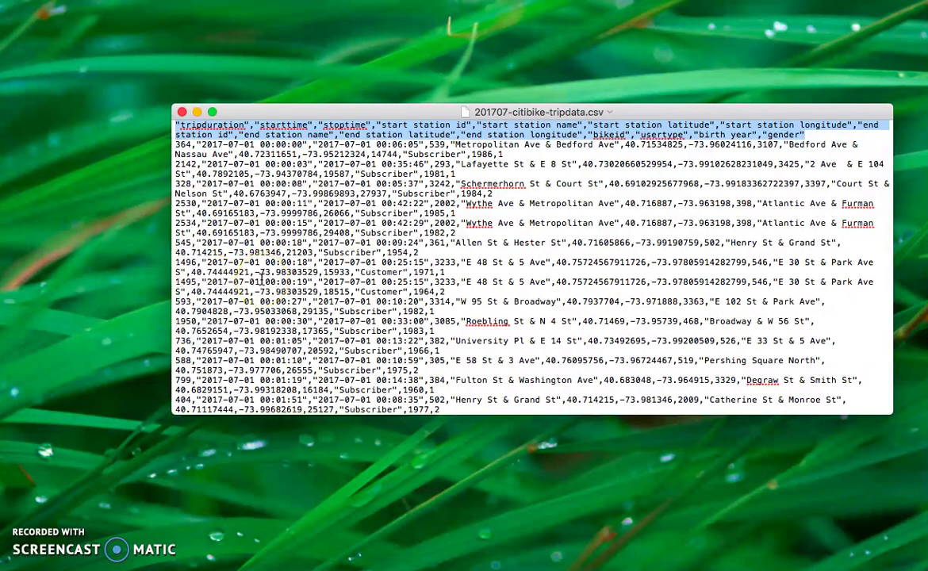
click(177, 144)
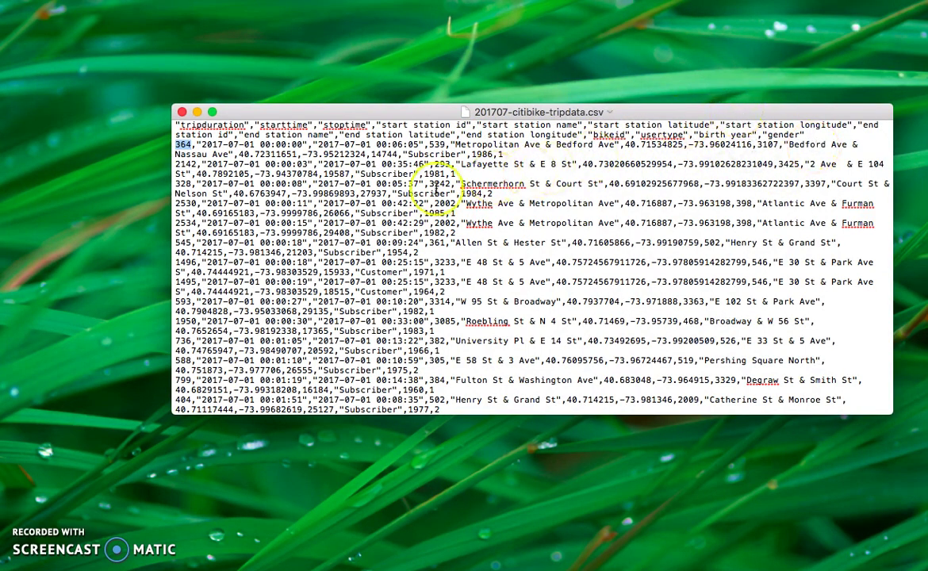
Step: Move the 201707 file's window lower and open the extracted JC-201707-citibike-tripdata.csv in TextEdit
drag(661, 113, 595, 223)
key(super+Tab)
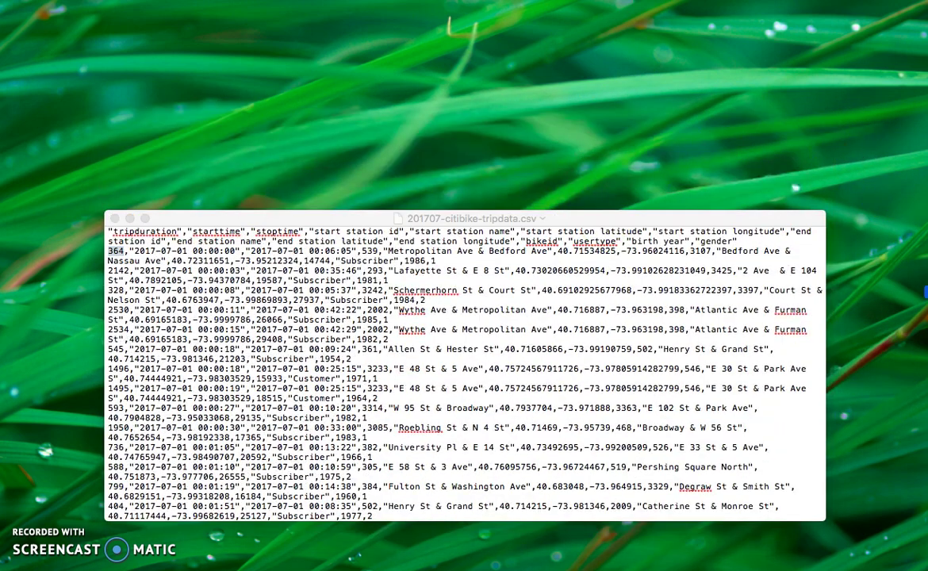
double_click(822, 293)
right_click(647, 146)
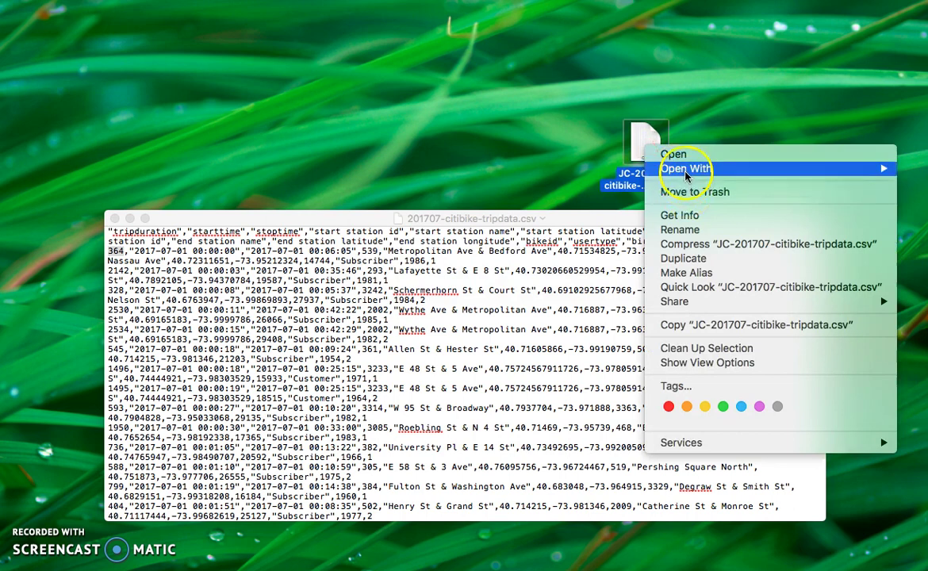
mouse_move(686, 171)
click(480, 268)
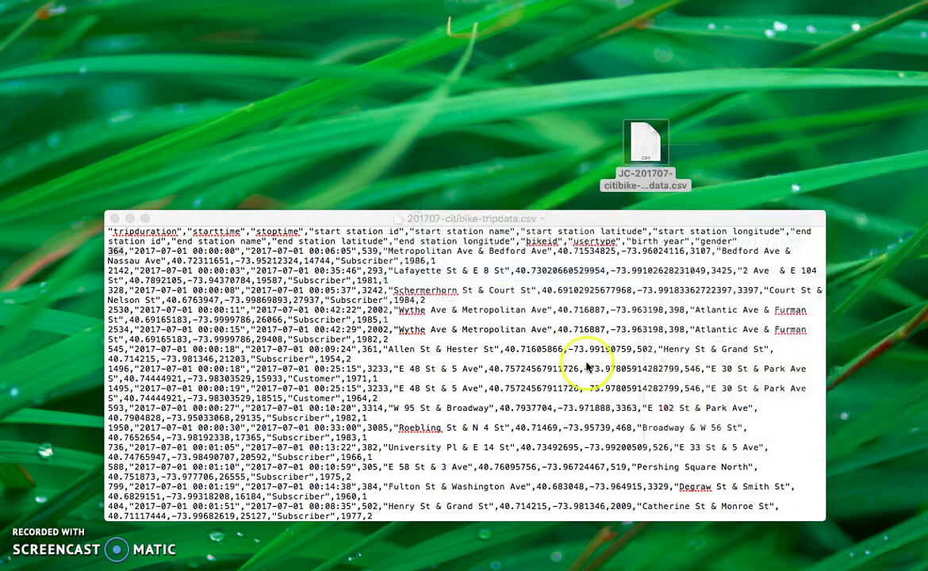
Step: Widen the JC-201707-citibike-tripdata.csv window and position it in front of the 201707 file's window
drag(327, 22, 312, 213)
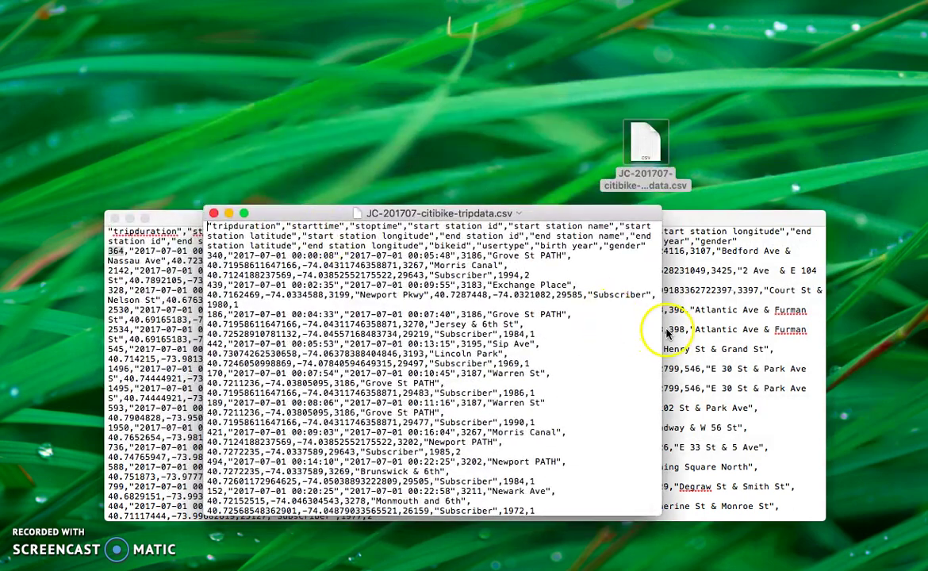
drag(662, 331, 912, 331)
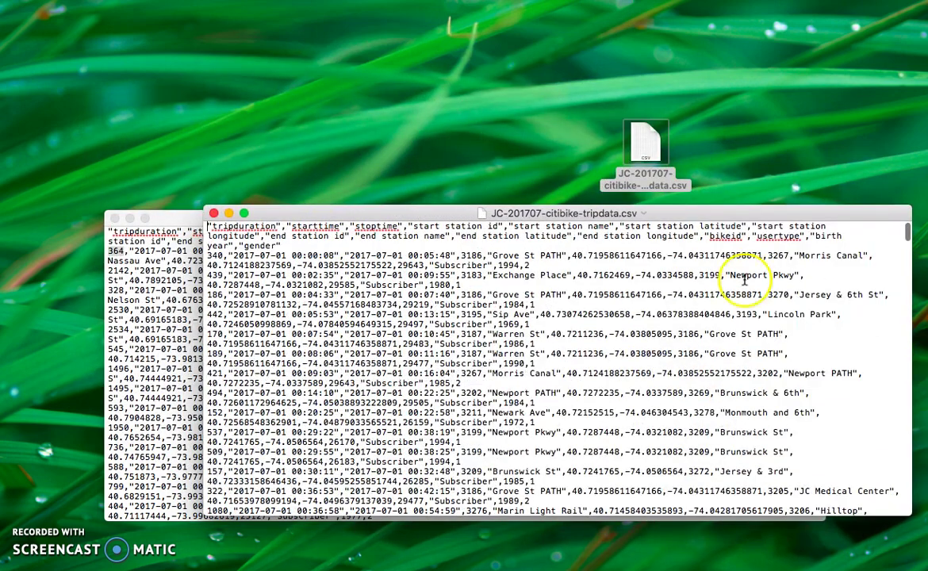
drag(320, 214, 349, 190)
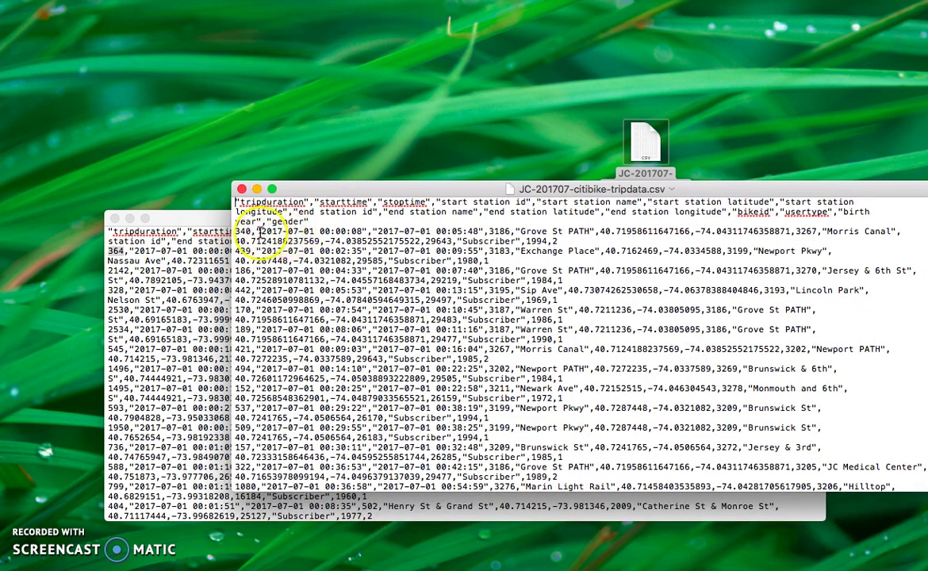
Step: Examine the first trip's start time, stop time and start station in the JC-201707 file
drag(363, 231, 268, 232)
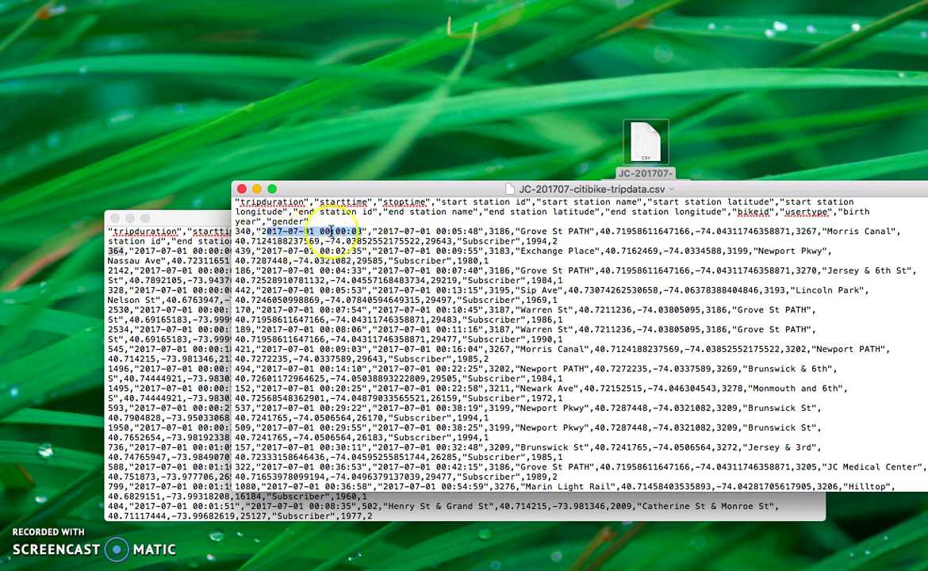
click(459, 230)
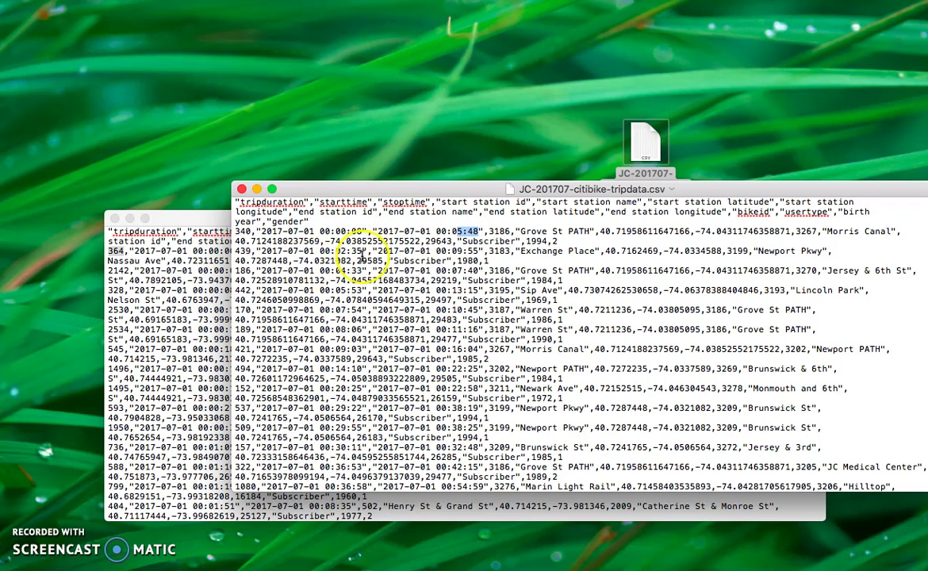
click(543, 237)
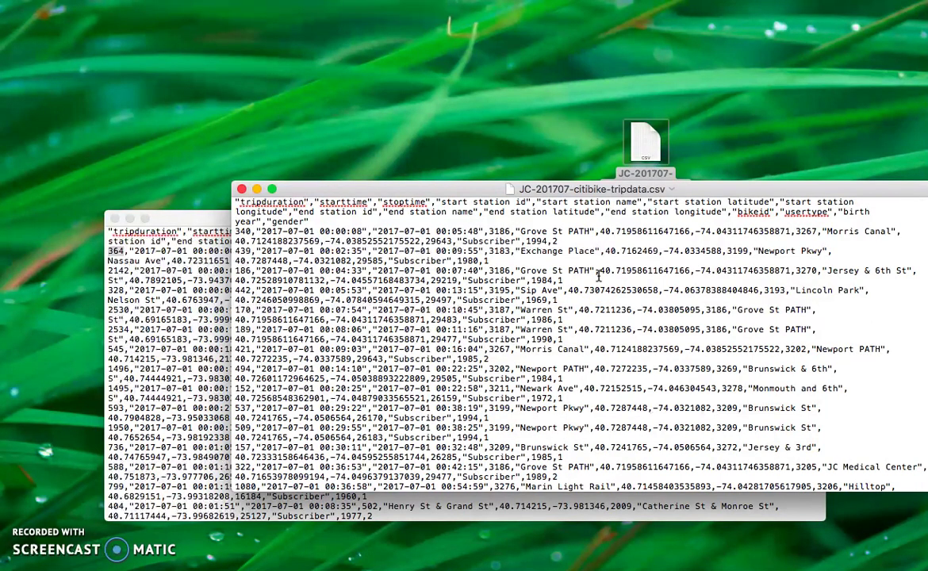
drag(474, 190, 424, 127)
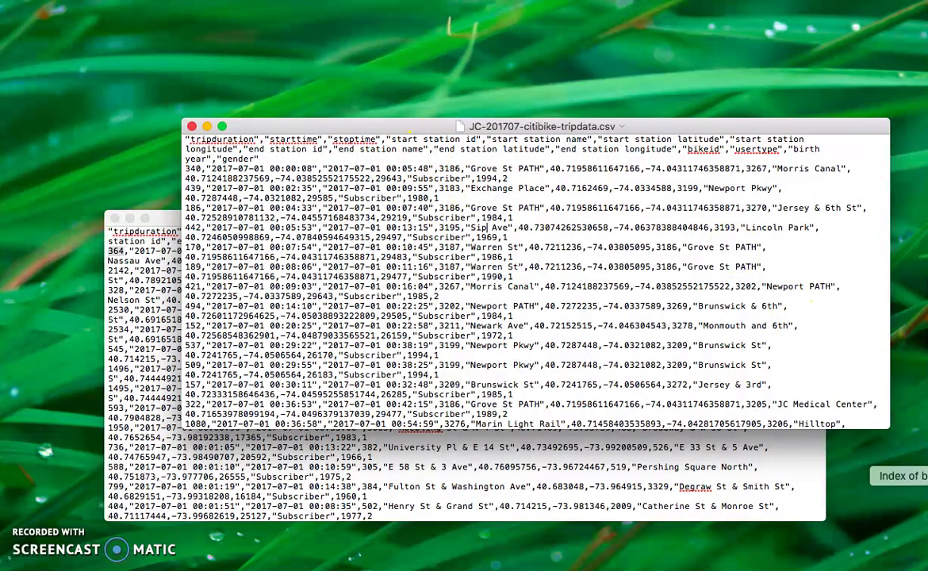
Step: Switch back to Chrome and search Google in a new tab for: what are the "JC" citibike files?
click(922, 480)
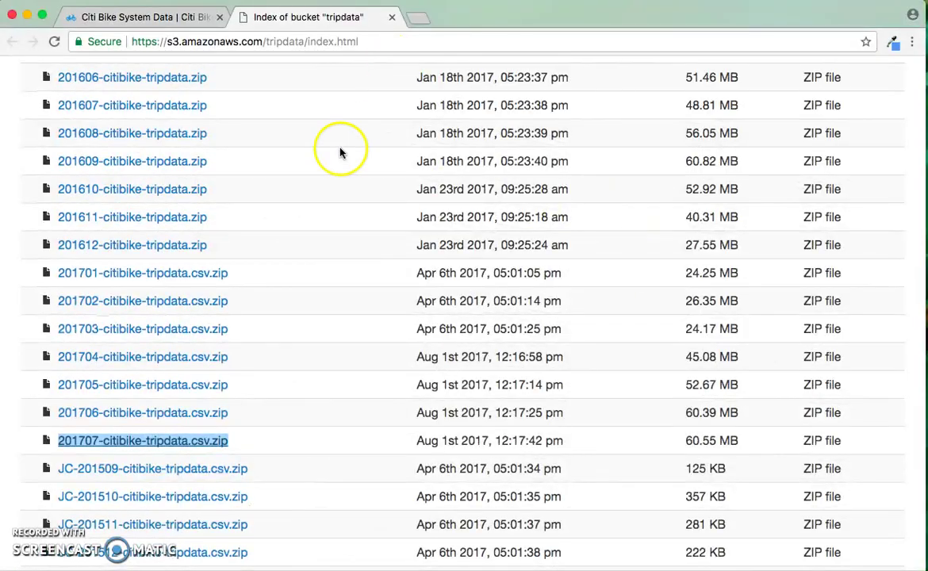
click(419, 18)
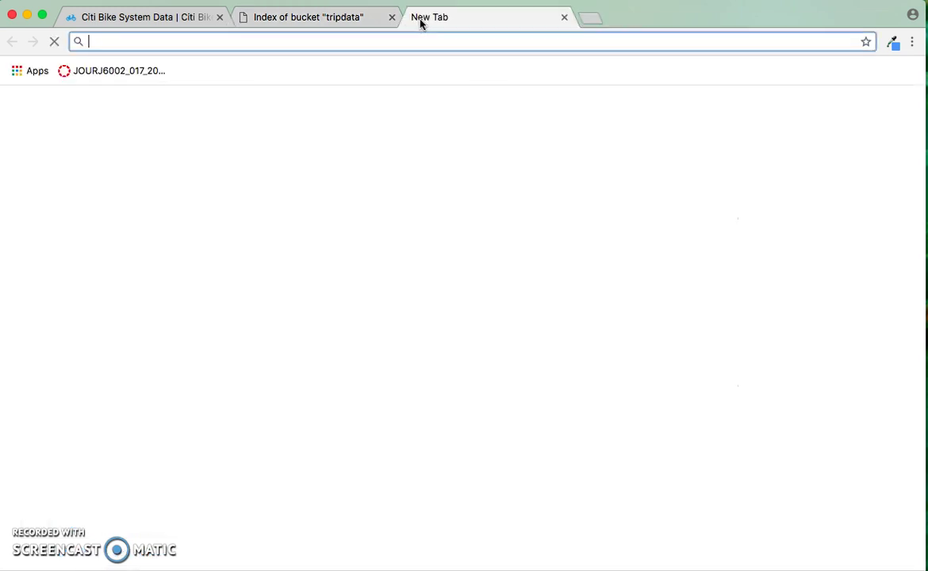
text(what oes the)
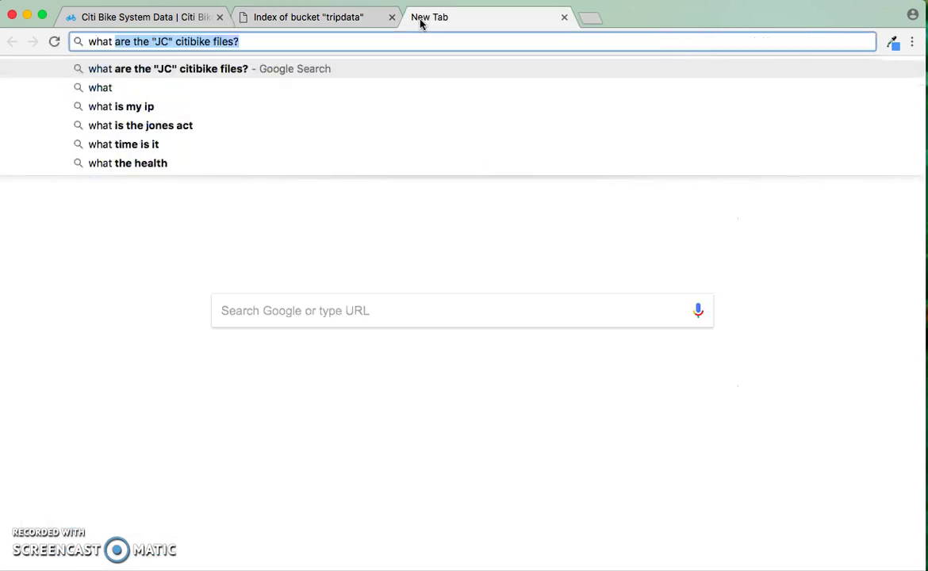
key(BackSpace)
key(BackSpace)
key(BackSpace)
key(BackSpace)
key(BackSpace)
key(BackSpace)
key(BackSpace)
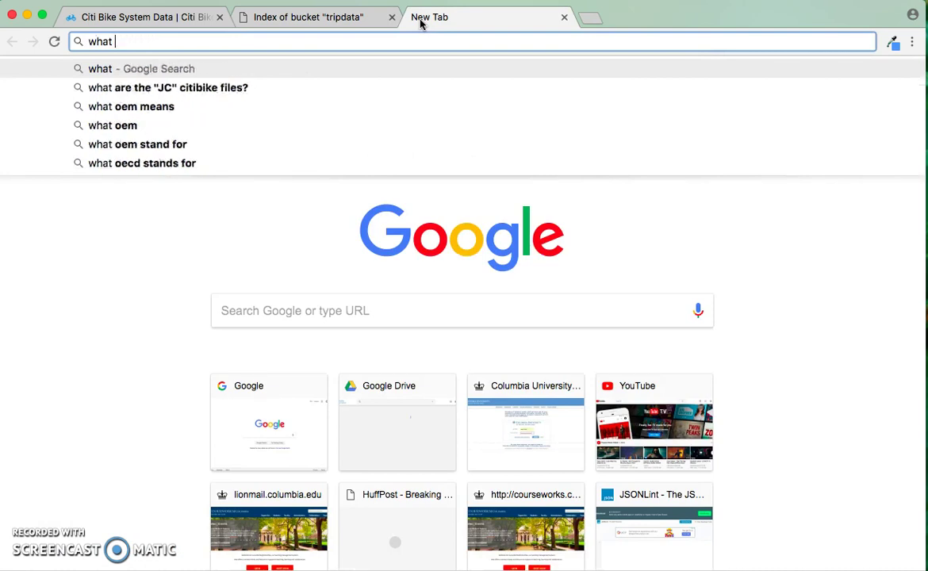
text(doe)
key(BackSpace)
key(BackSpace)
key(BackSpace)
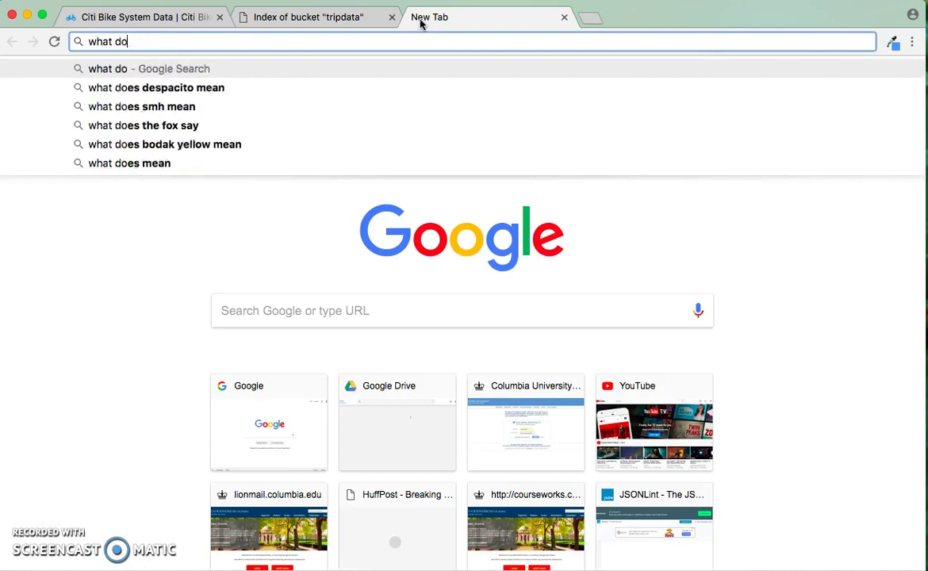
text(are the "JC" citibike files?)
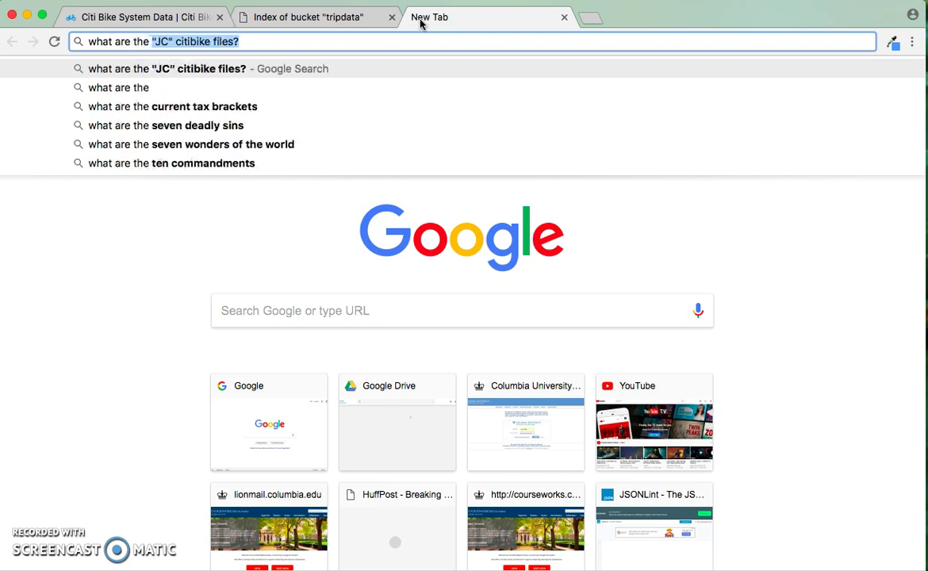
key(Right)
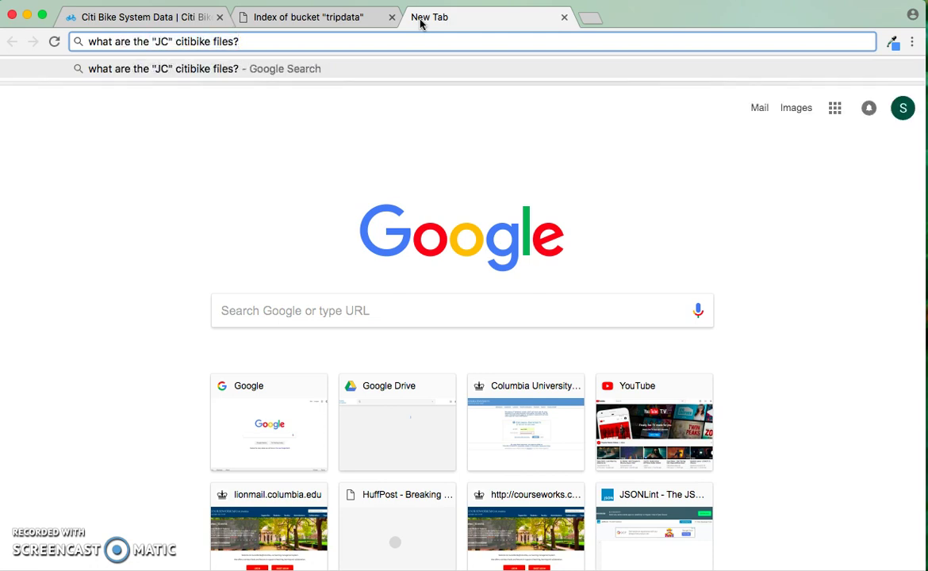
key(Return)
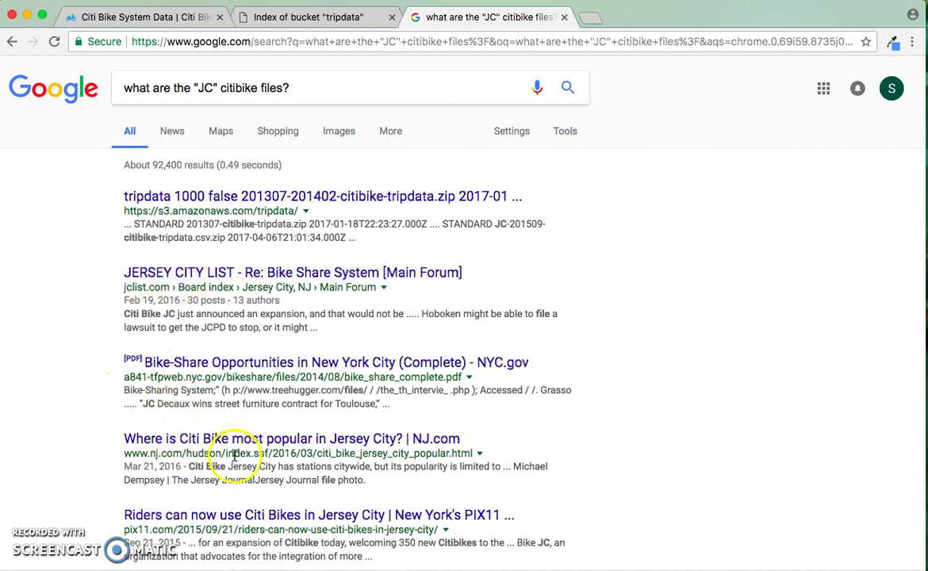
Step: Read through the search results for clues about what the JC prefix stands for
scroll(105, 460, down, 2)
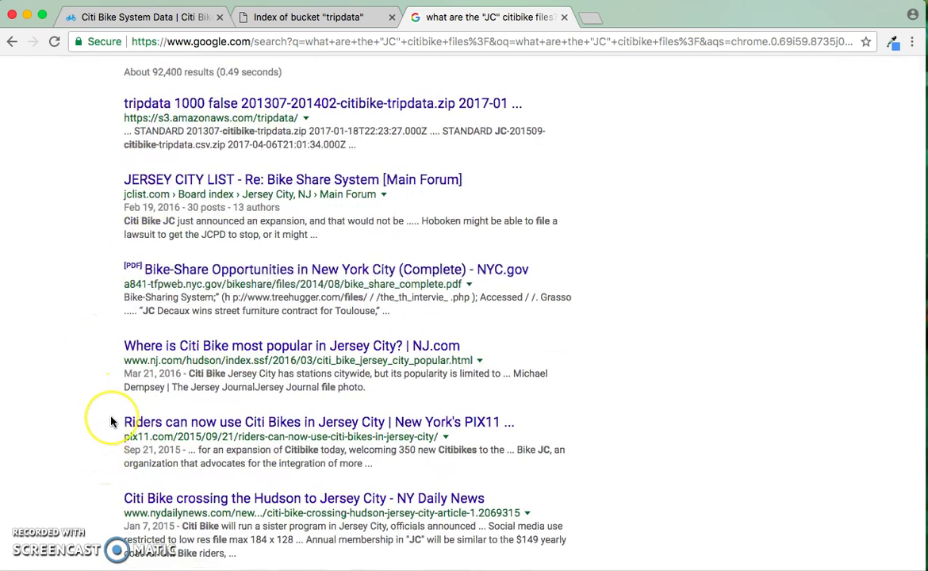
scroll(107, 404, down, 1)
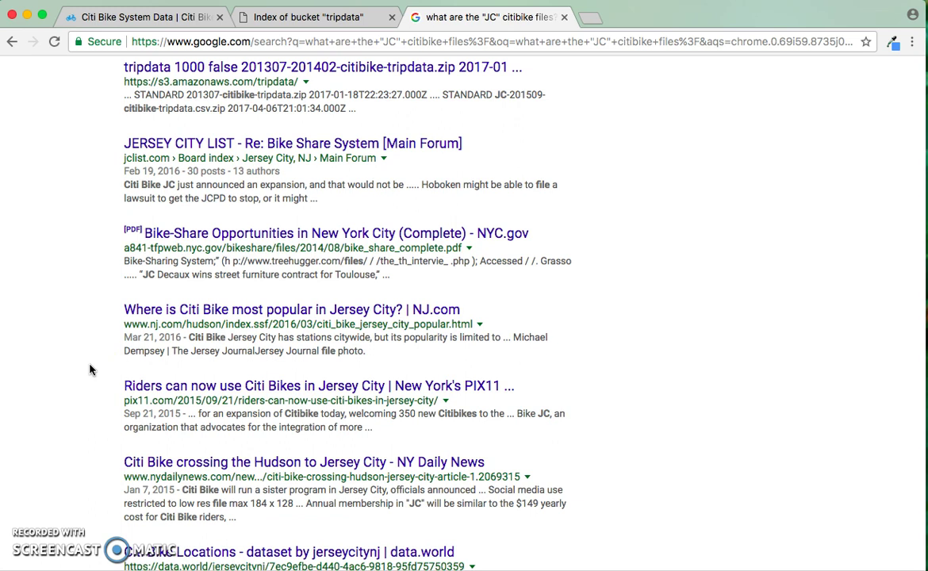
scroll(90, 370, up, 3)
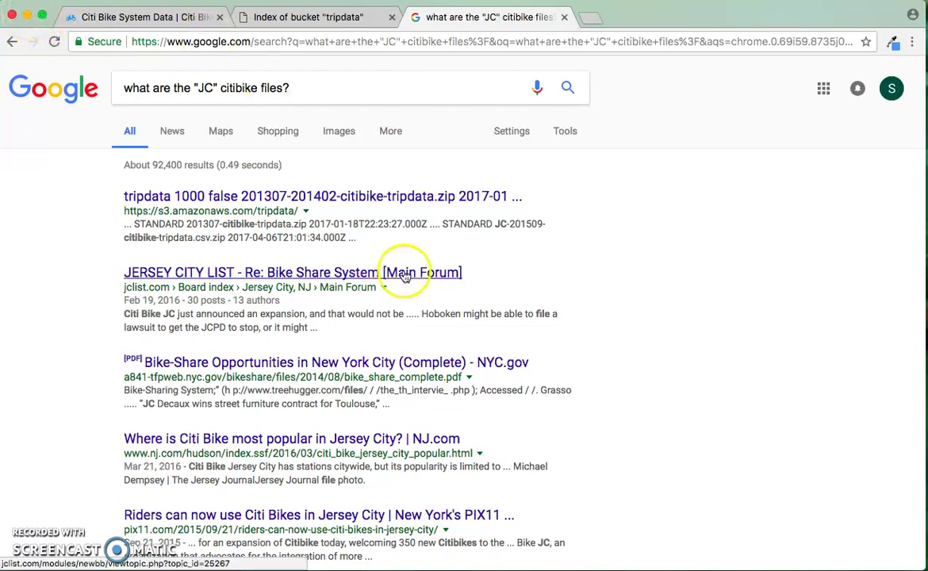
Step: Return to the JC-201707 file in TextEdit, review the station coordinate headers and copy the first trip's start latitude and longitude
click(26, 17)
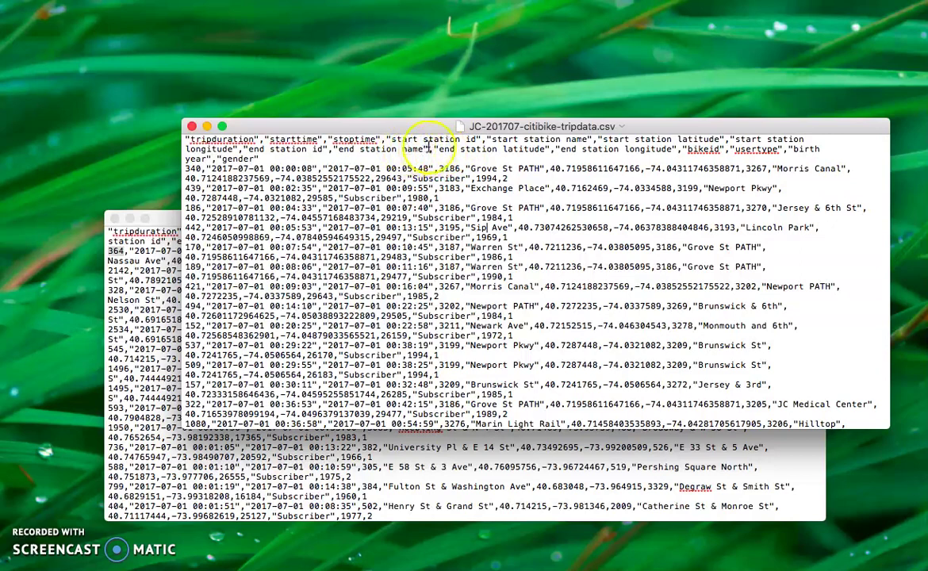
drag(435, 149, 670, 152)
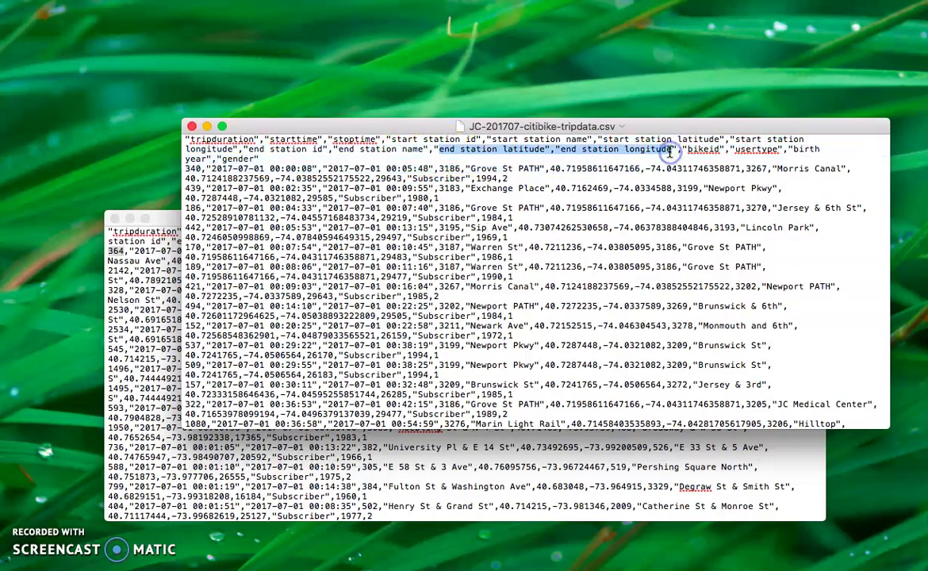
drag(549, 169, 740, 169)
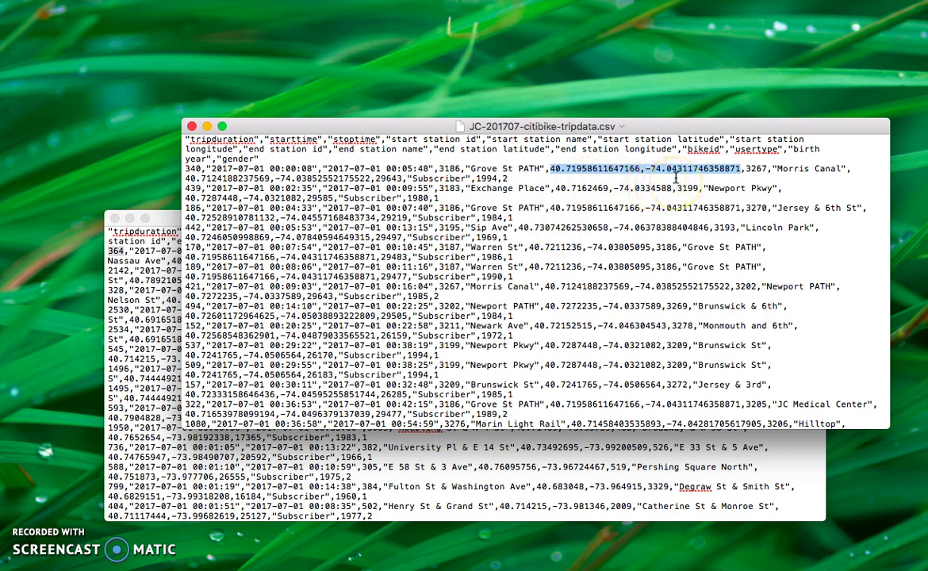
Step: Switch to Chrome and open a new tab
key(super+Tab)
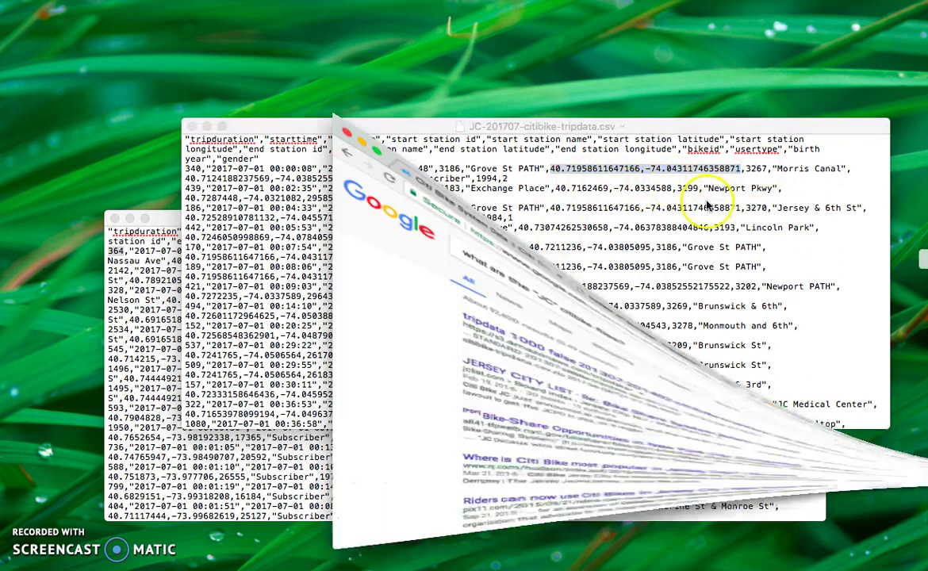
click(586, 19)
text(mpas)
key(BackSpace)
key(BackSpace)
key(BackSpace)
text(aps)
key(BackSpace)
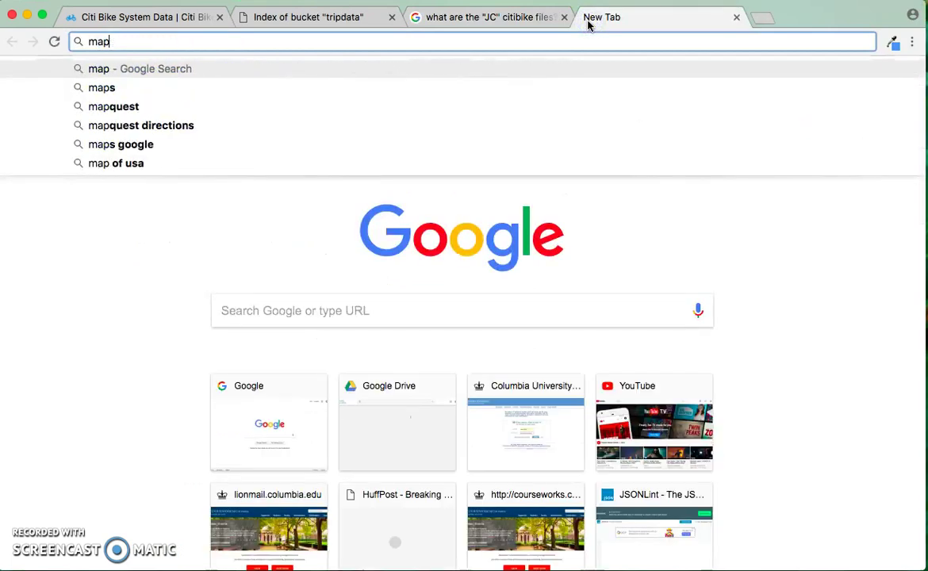
text(s.g)
key(BackSpace)
key(BackSpace)
key(BackSpace)
key(BackSpace)
key(BackSpace)
key(BackSpace)
Step: Search for "open street maps" and open the OpenStreetMap website from the results
text(open street ma)
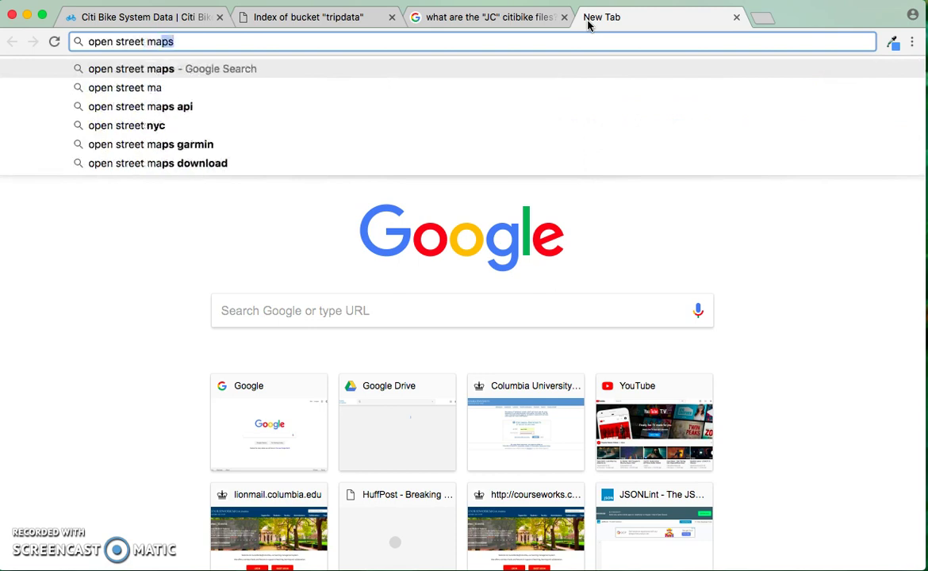
key(Return)
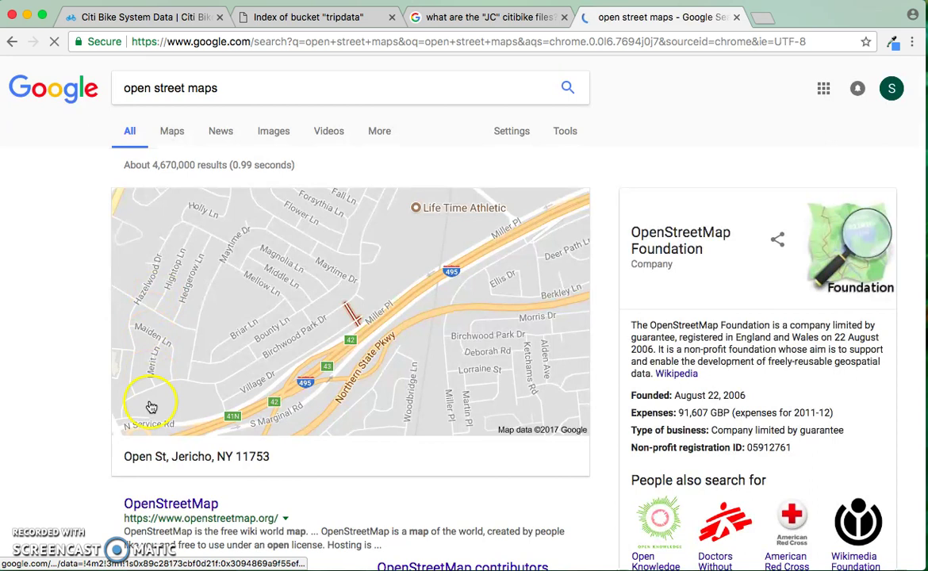
click(174, 508)
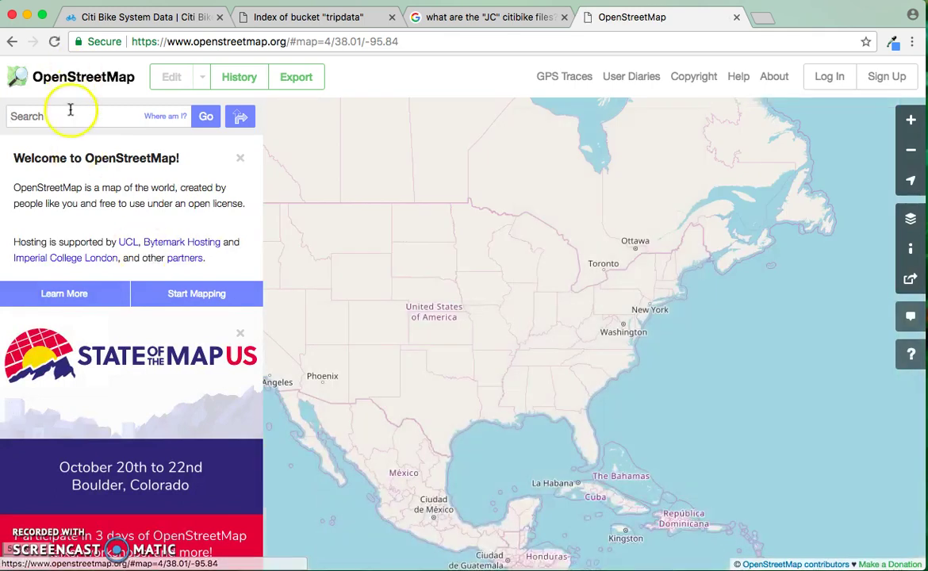
Step: Search OpenStreetMap for the copied coordinates 40.71958611647166,-74.04311746358871
click(68, 114)
key(super+v)
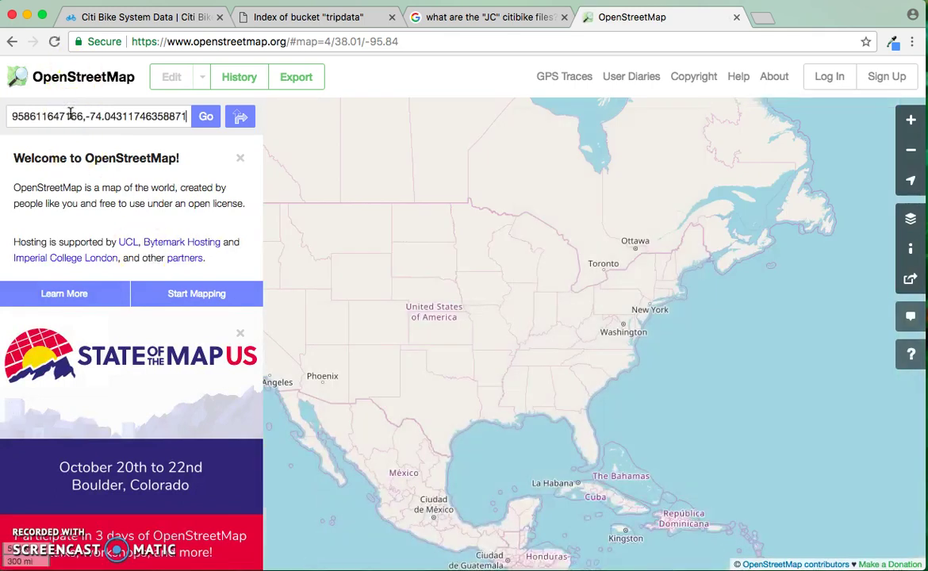
click(205, 118)
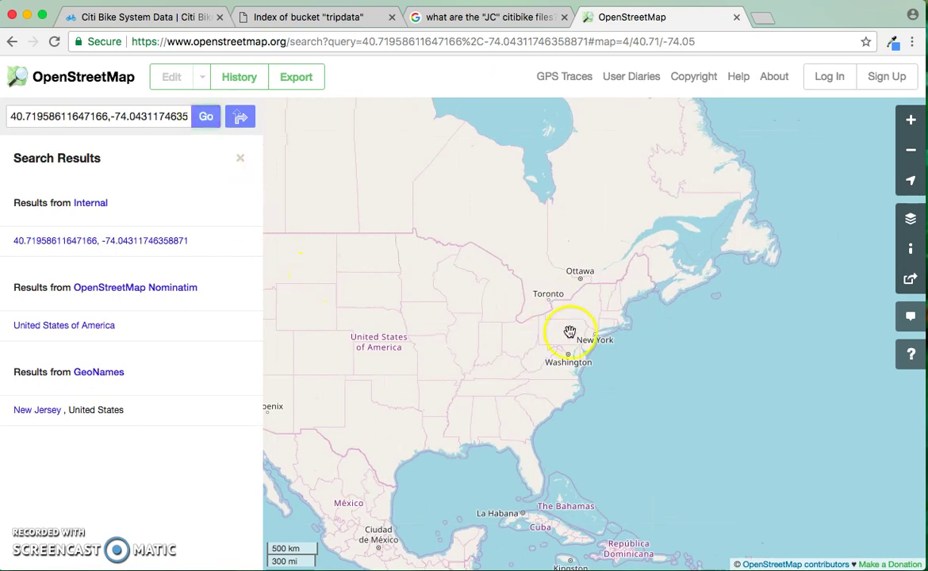
click(206, 118)
click(165, 279)
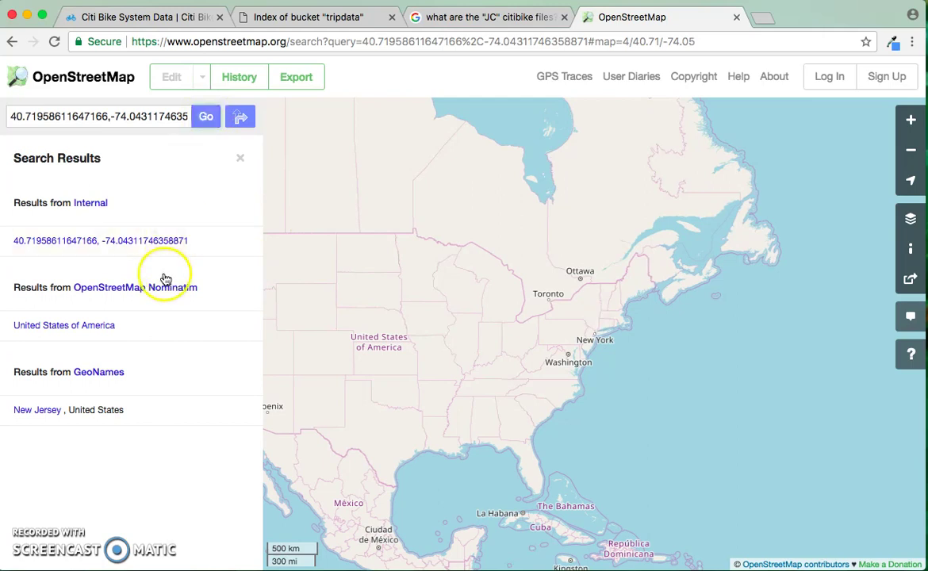
Step: Examine the New York and New Jersey area closely on the OpenStreetMap map
double_click(556, 344)
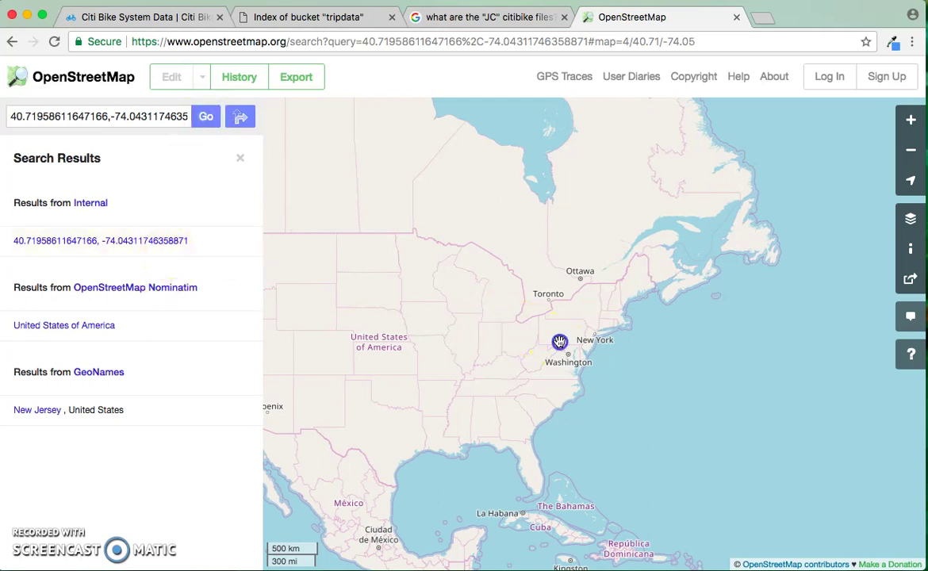
double_click(691, 331)
double_click(698, 321)
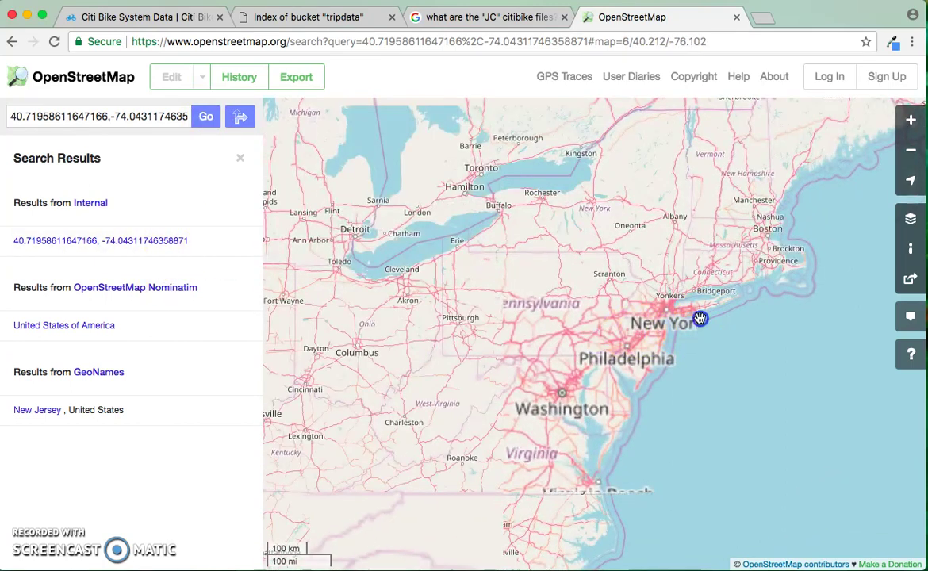
double_click(671, 306)
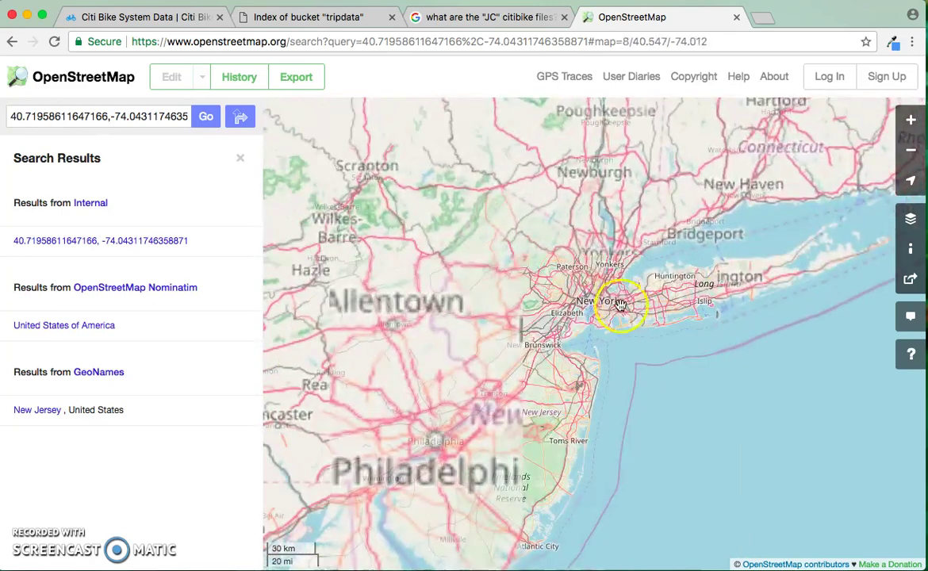
double_click(627, 298)
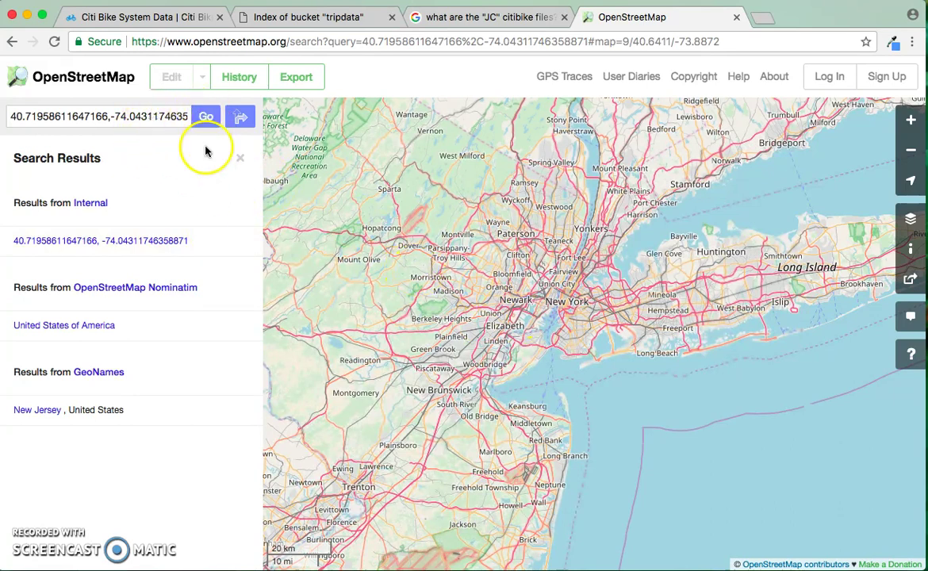
Step: Load maps.google.com in the same tab in place of OpenStreetMap
click(213, 45)
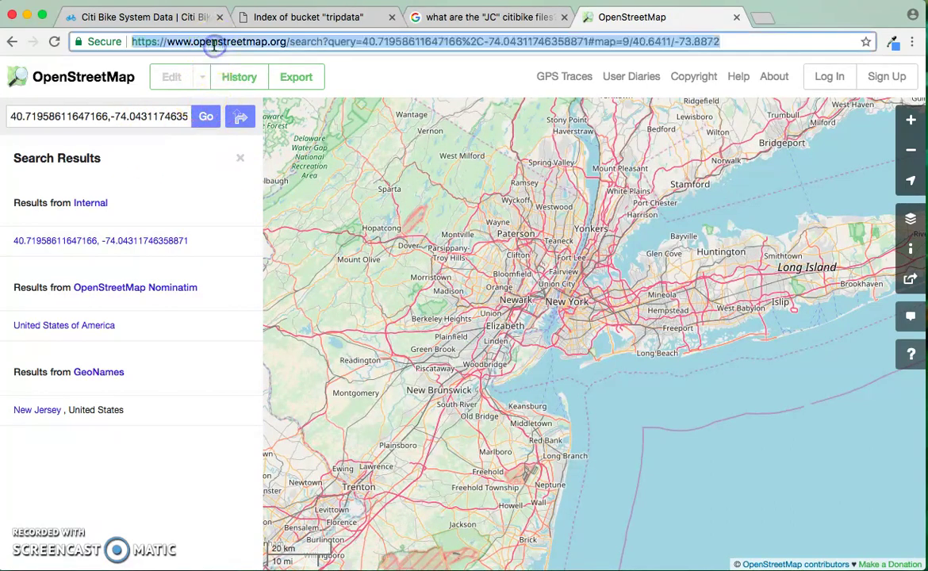
text(maps.google.com)
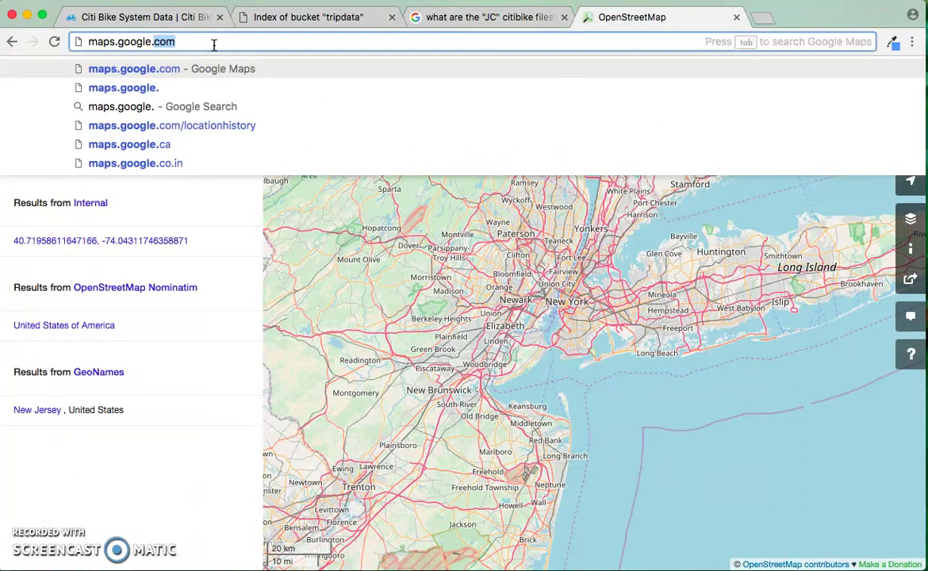
key(Return)
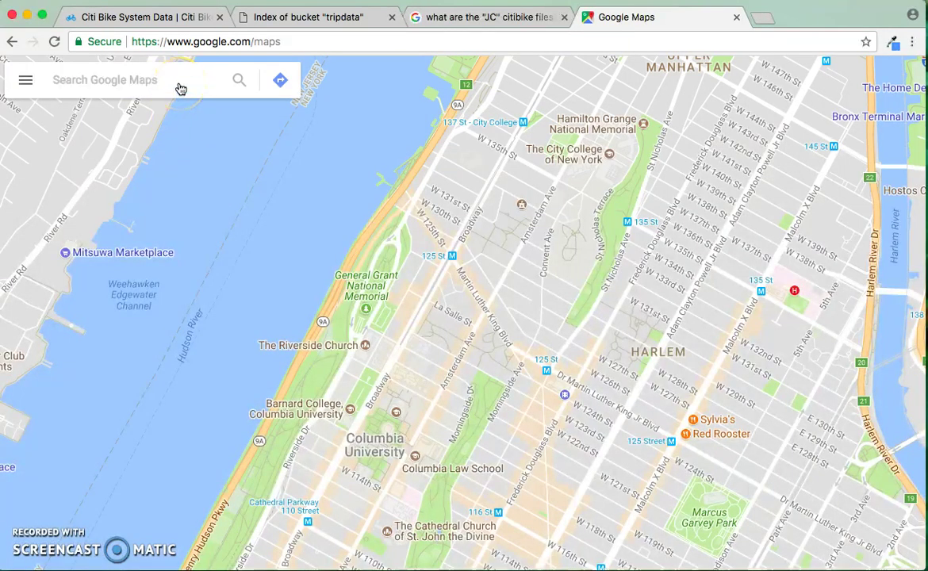
Step: Look up the coordinates 40.71958611647166,-74.04311746358871 in Google Maps and examine the area surrounding the marked location
click(180, 84)
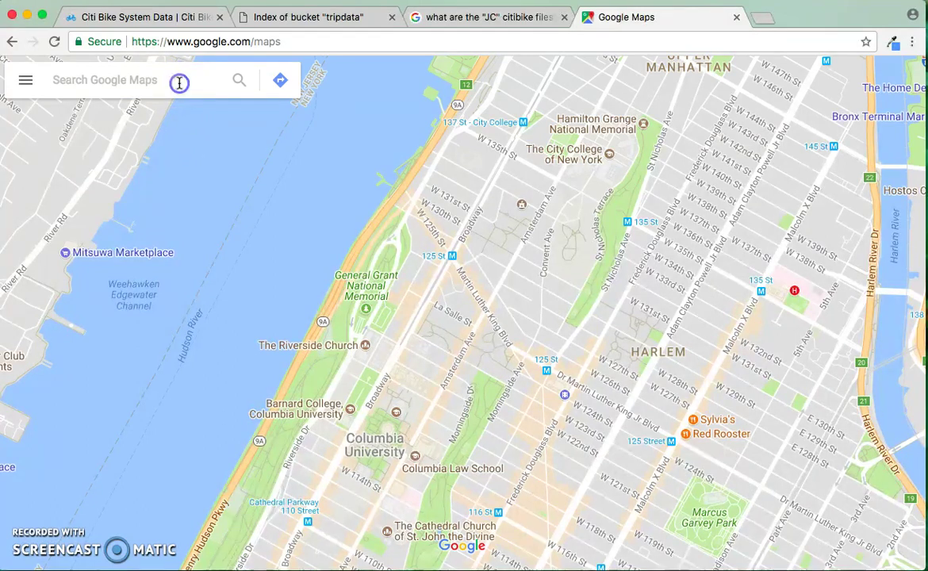
click(191, 81)
click(190, 84)
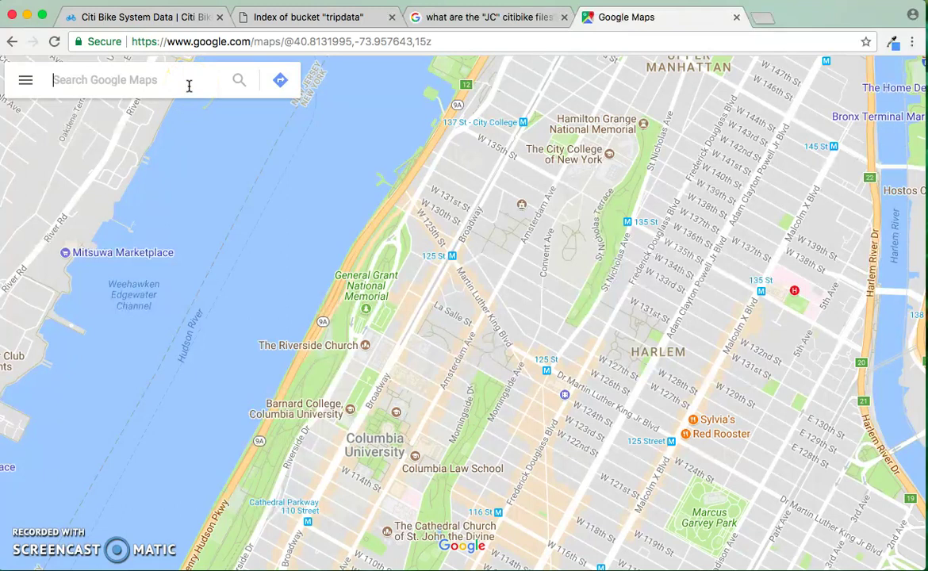
click(447, 43)
click(187, 88)
text(40.611647166,-74.04311746358871)
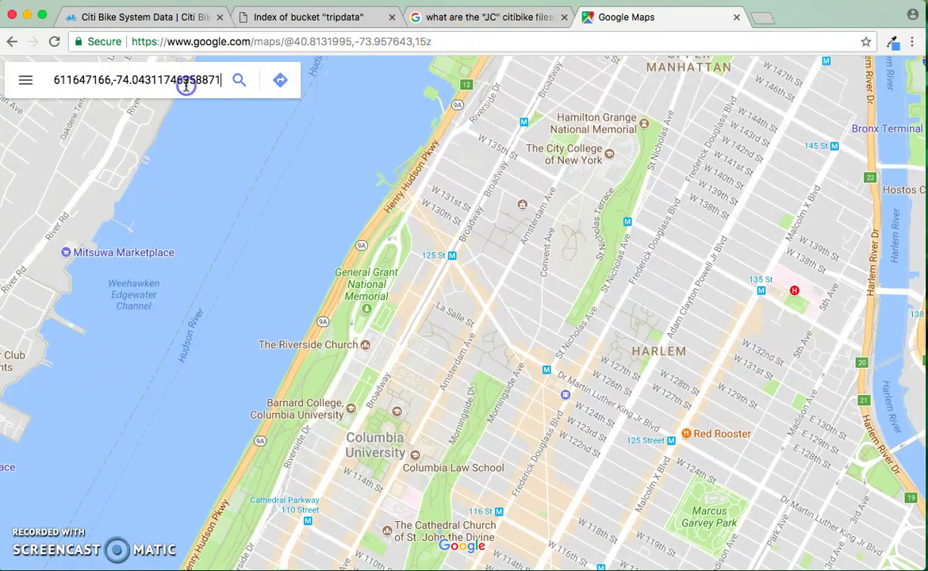
click(240, 84)
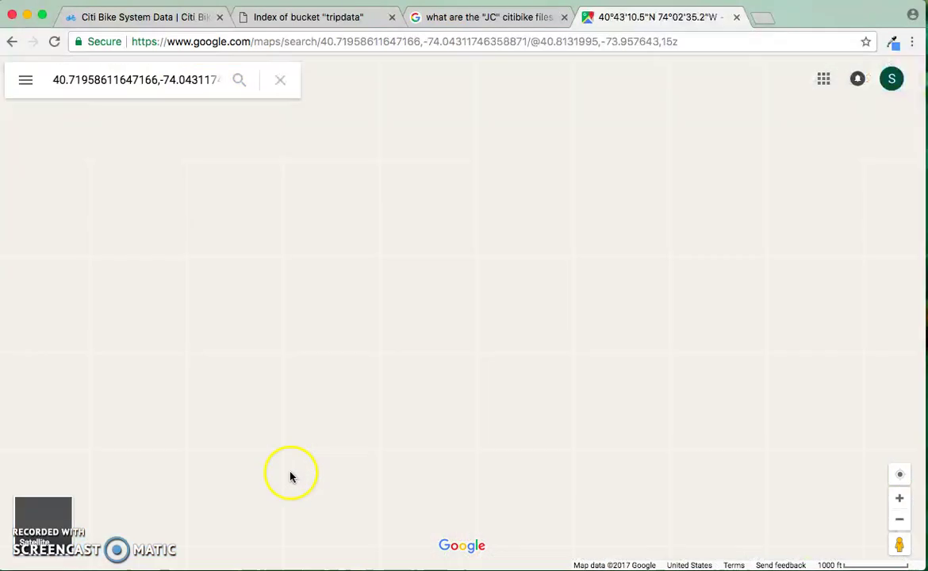
click(311, 451)
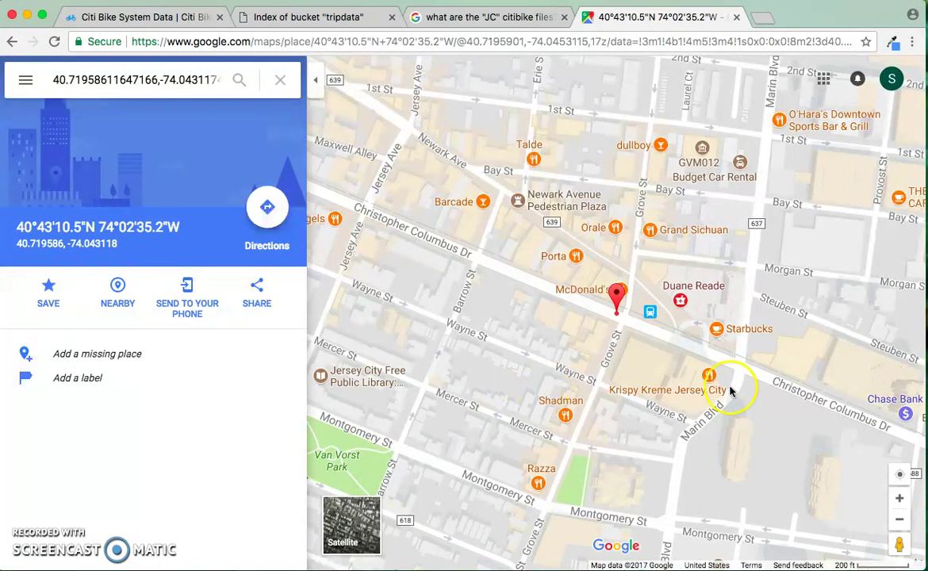
click(900, 523)
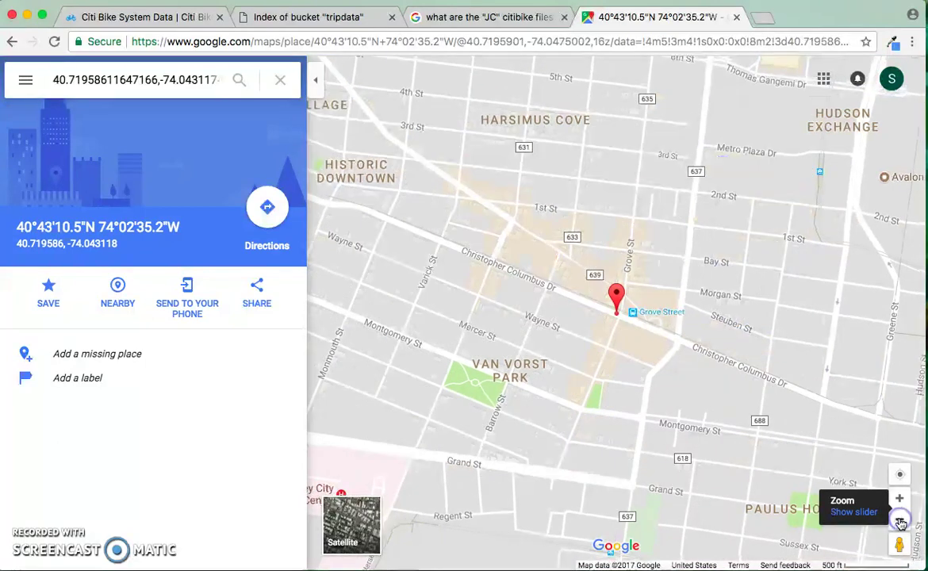
Step: View the wider area around the marked location, close the Google Maps tab and minimize the browser window
click(901, 522)
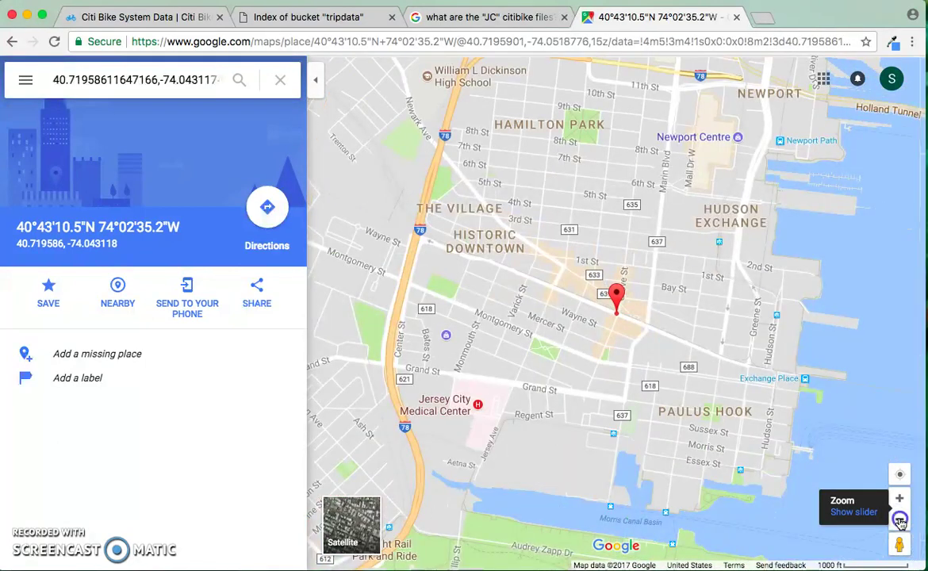
click(900, 523)
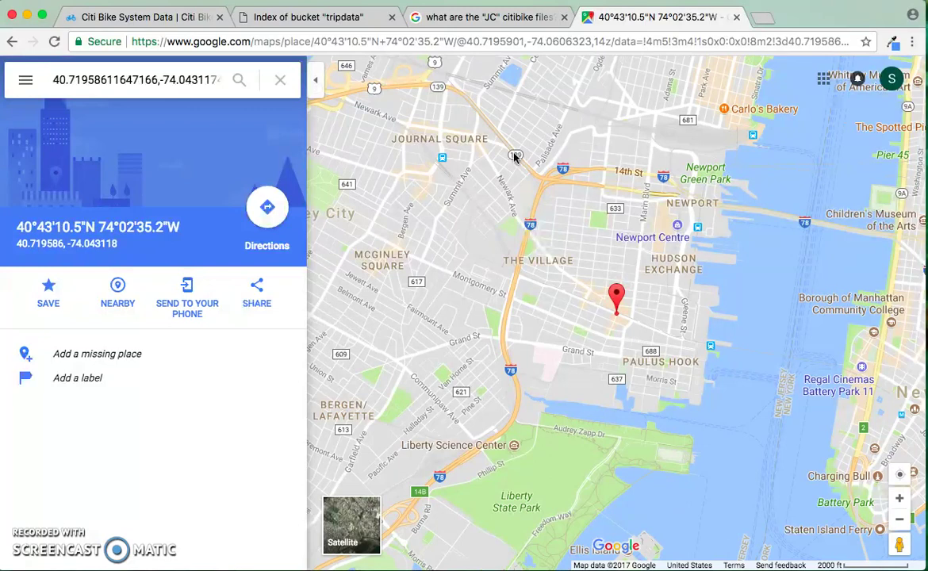
click(736, 17)
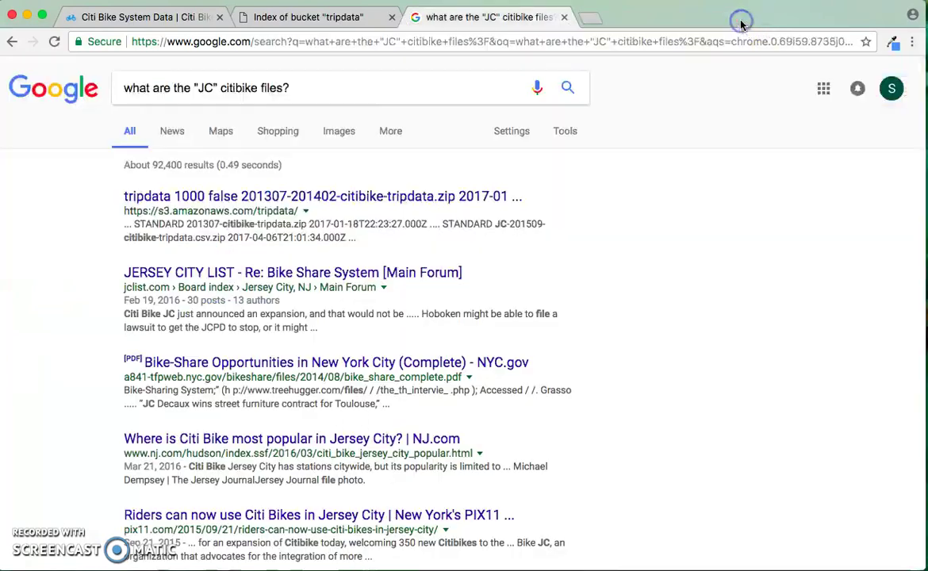
click(29, 15)
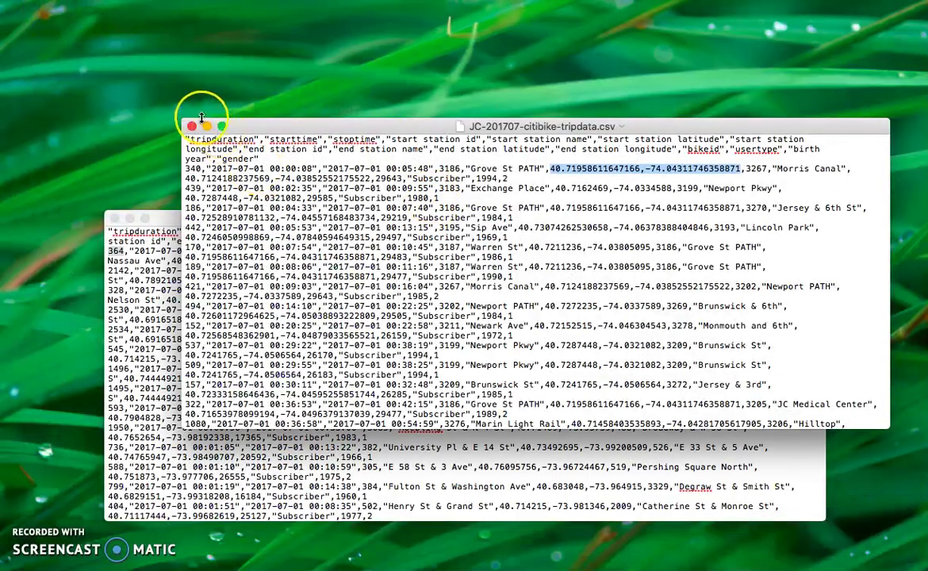
Step: Close JC-201707-citibike-tripdata.csv, and widen and reposition the 201707-citibike-tripdata.csv window so its records are easier to read
click(191, 126)
drag(232, 211, 219, 90)
scroll(421, 187, down, 15)
scroll(420, 187, down, 15)
click(771, 314)
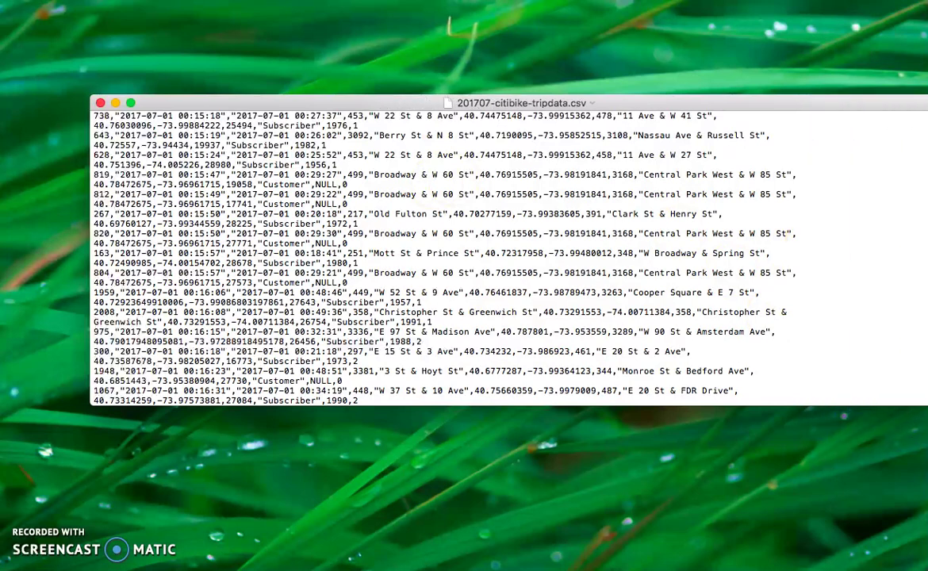
drag(904, 251, 926, 252)
drag(699, 99, 629, 52)
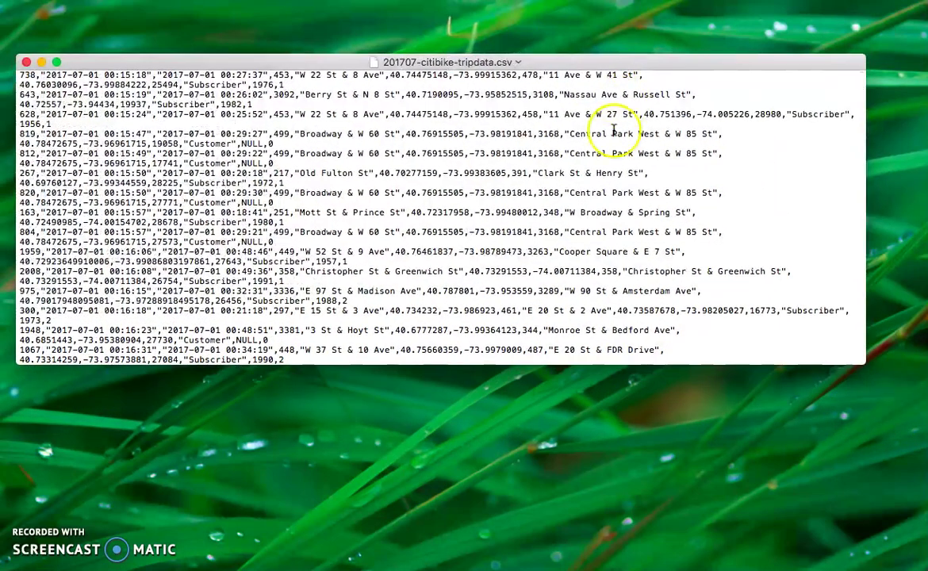
Step: Examine the trip start dates and times in 201707-citibike-tripdata.csv, beginning with the header row and the first July 1 records
scroll(607, 153, up, 2)
scroll(609, 152, down, 1)
scroll(609, 152, up, 5)
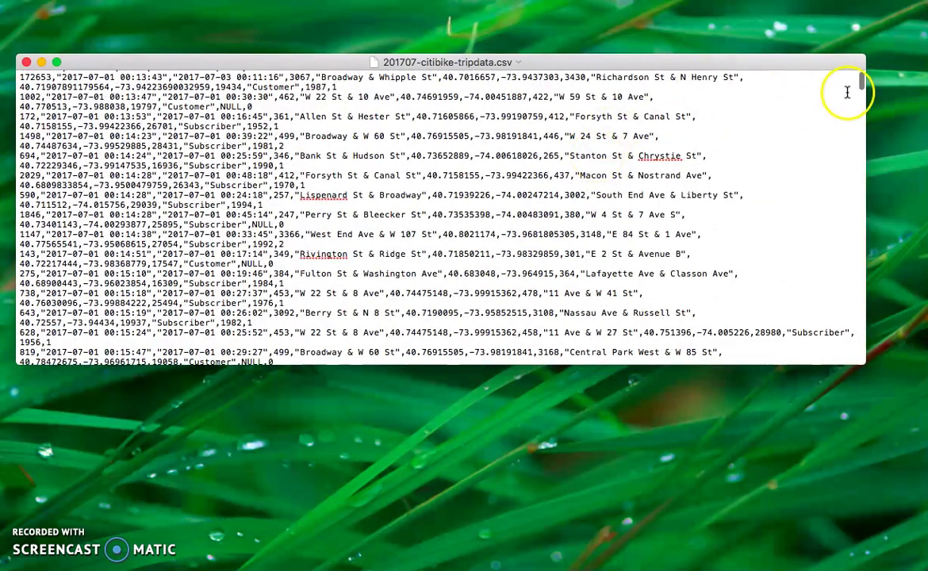
scroll(847, 89, up, 3)
scroll(606, 205, down, 1)
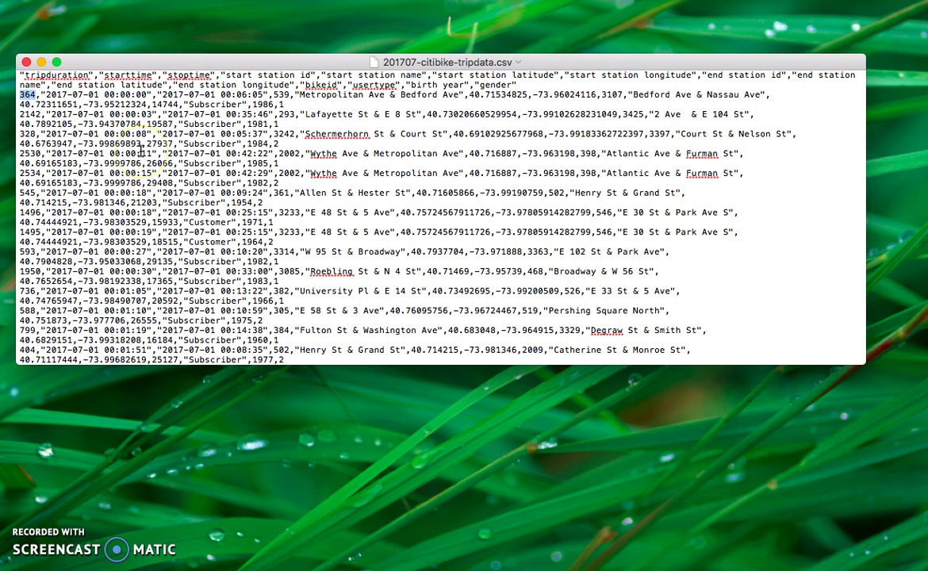
drag(45, 193, 99, 193)
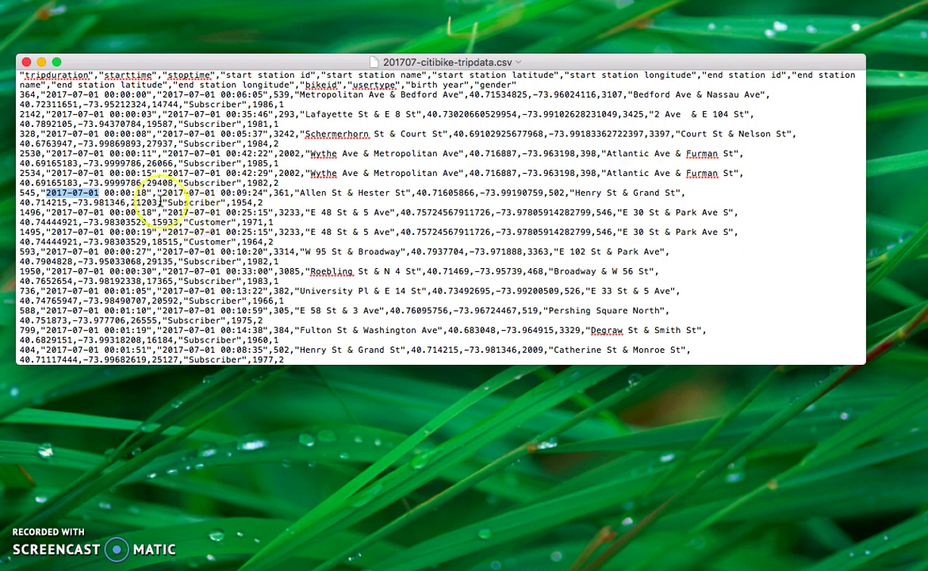
scroll(155, 198, down, 20)
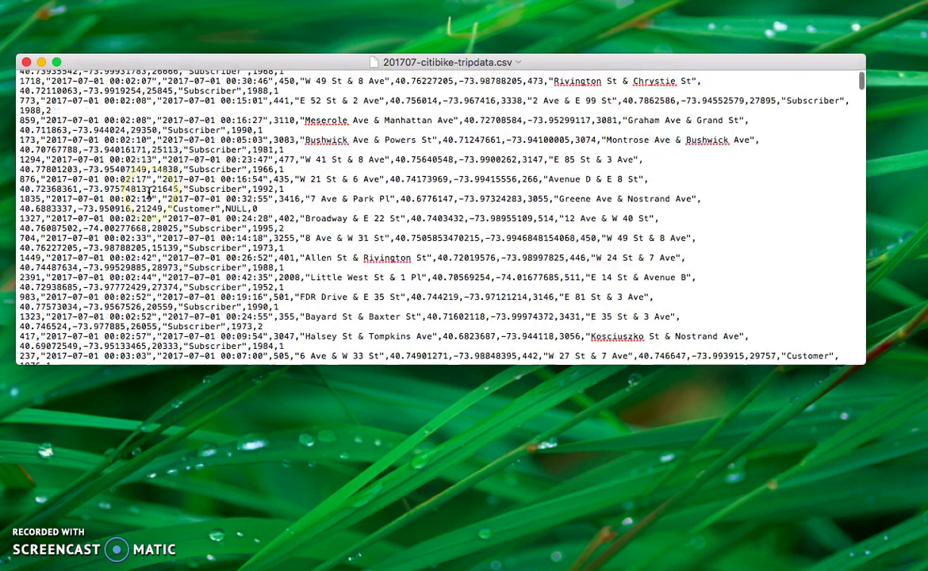
scroll(149, 192, down, 3)
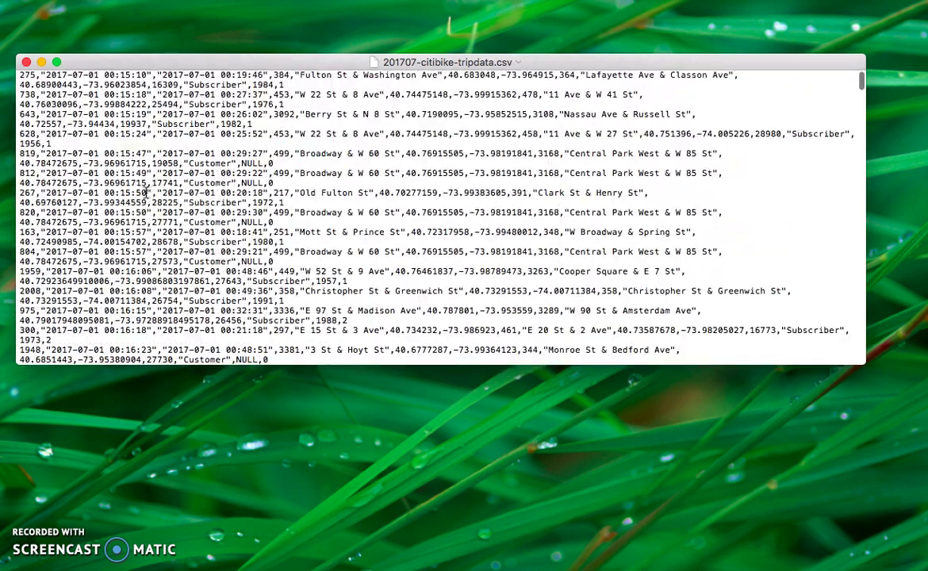
scroll(147, 193, down, 20)
scroll(170, 155, down, 20)
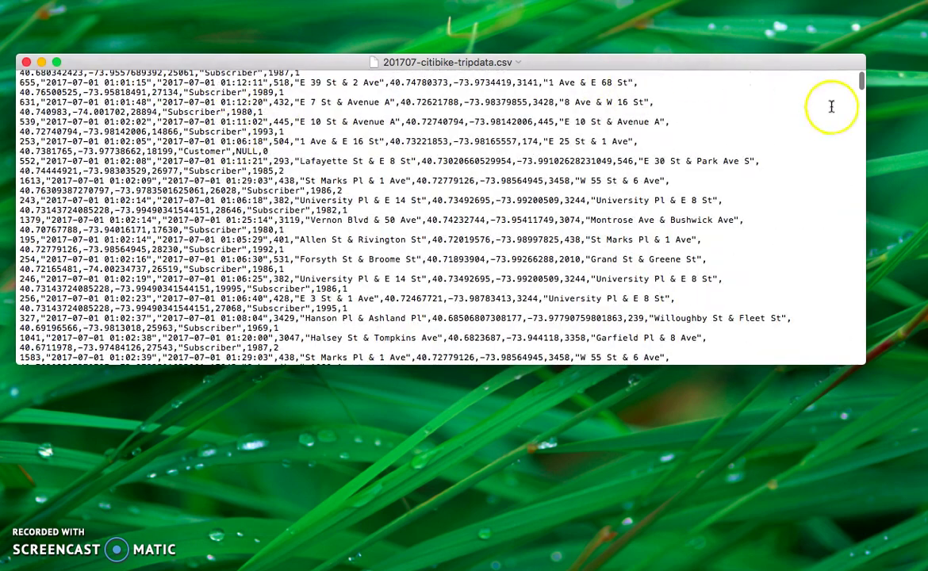
Step: Look further through the July 1 to July 3, 2017 trips to find a suitable cutoff point for a smaller extract
mouse_move(860, 87)
mouse_down()
mouse_move(860, 112)
mouse_move(860, 95)
mouse_up()
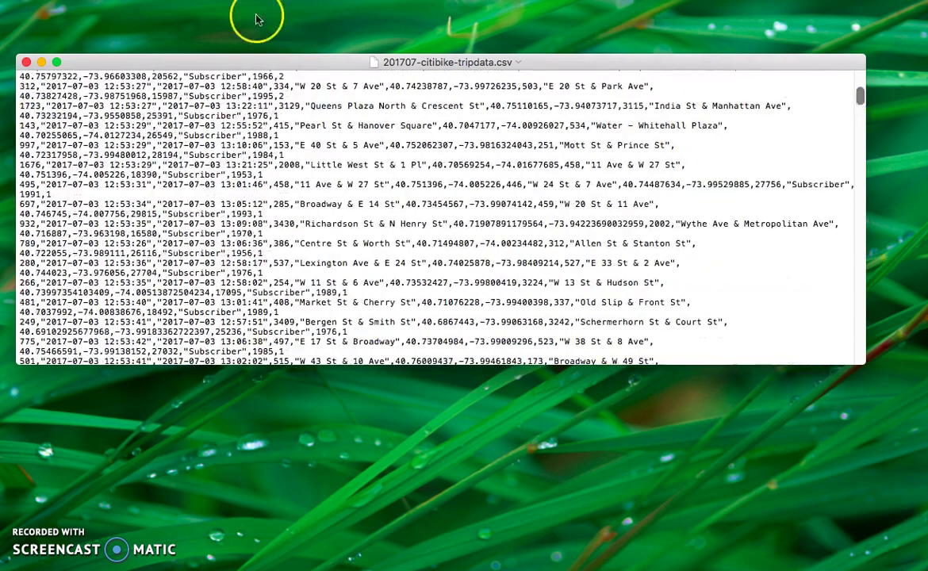
click(87, 86)
drag(87, 86, 49, 85)
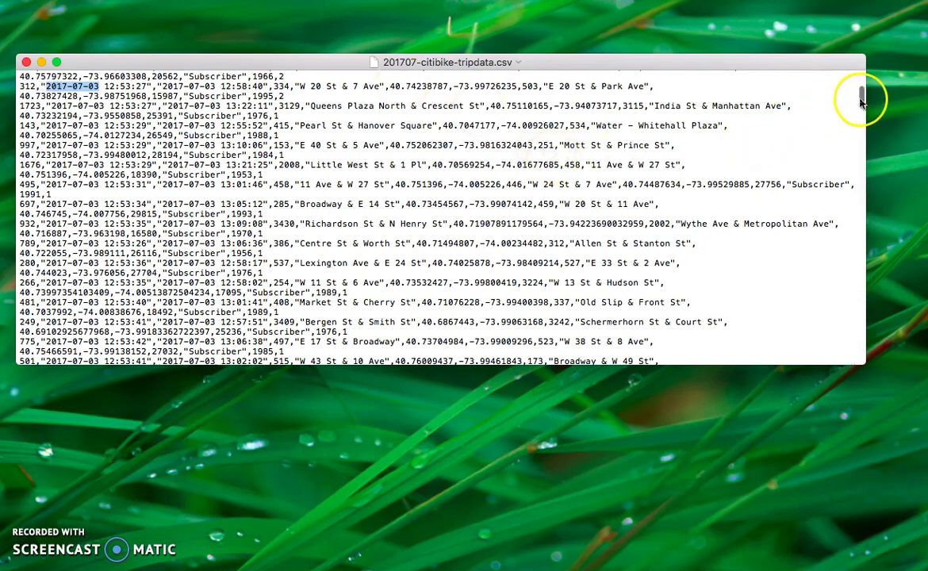
drag(860, 96, 862, 89)
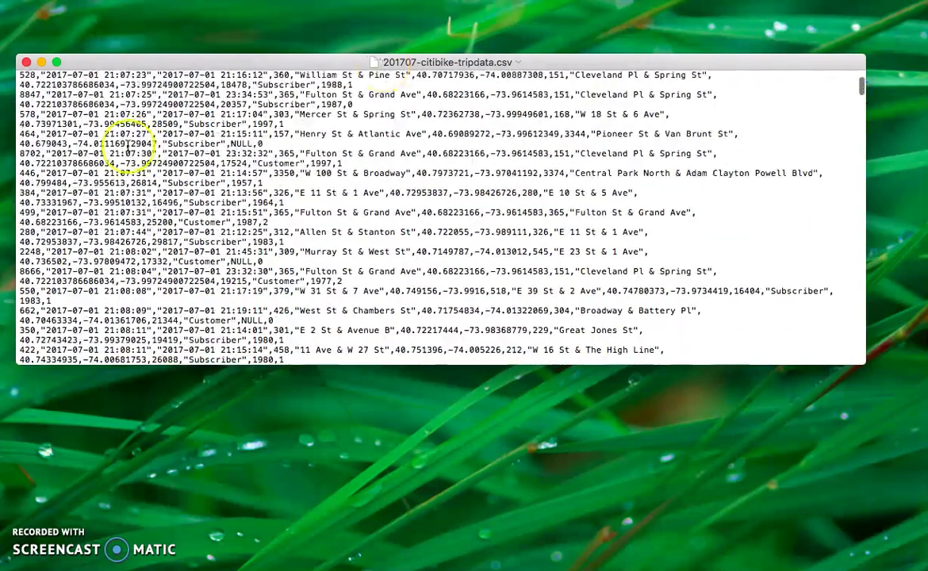
scroll(121, 252, down, 5)
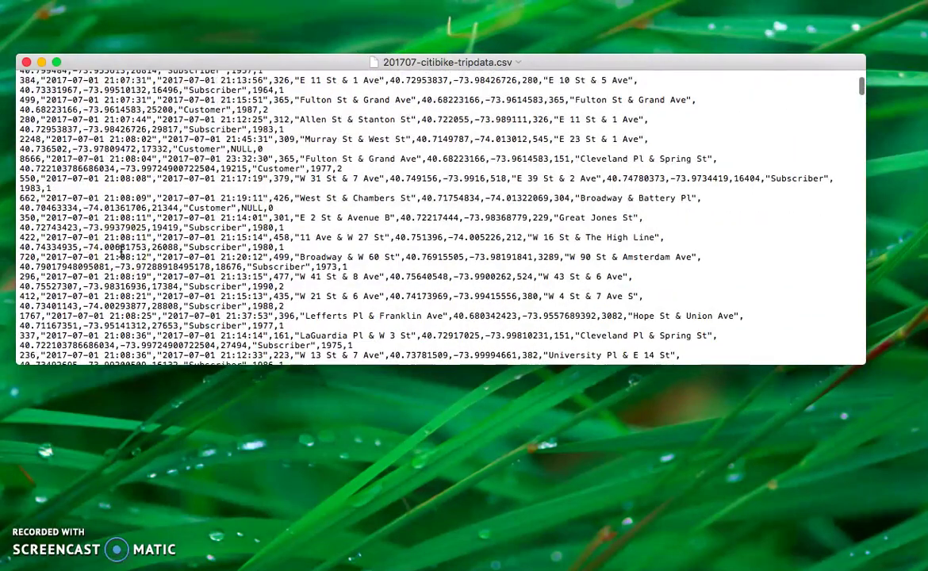
scroll(120, 253, down, 20)
scroll(133, 268, down, 20)
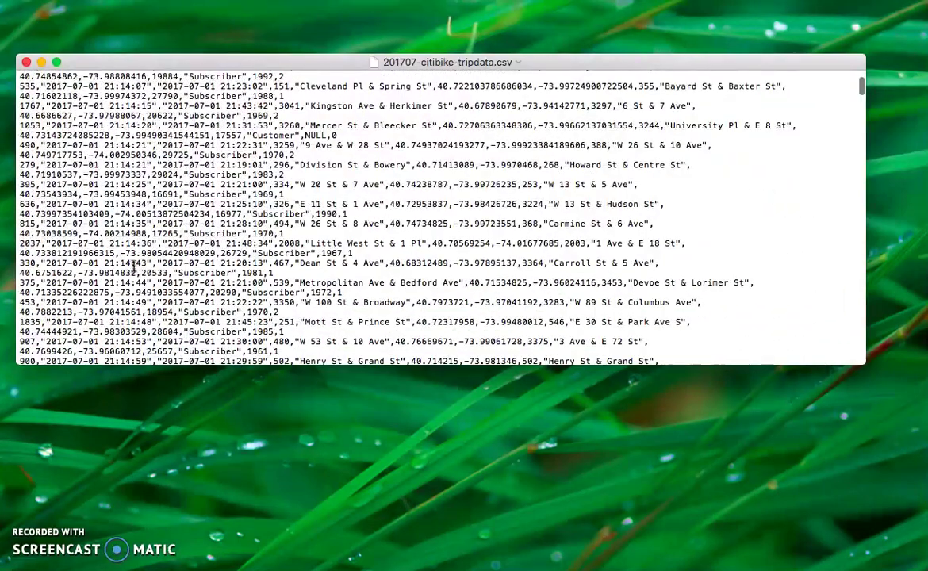
scroll(133, 268, down, 10)
click(860, 87)
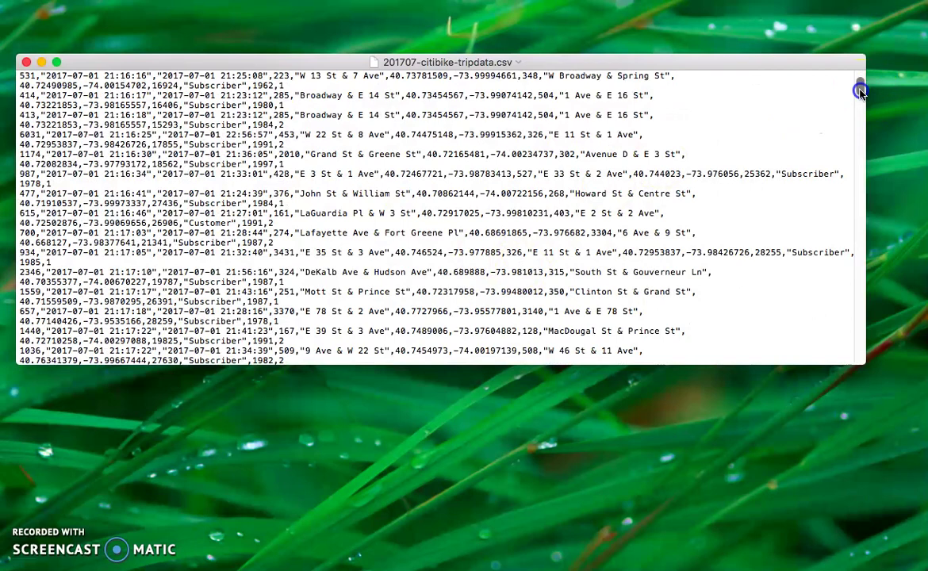
drag(861, 91, 861, 94)
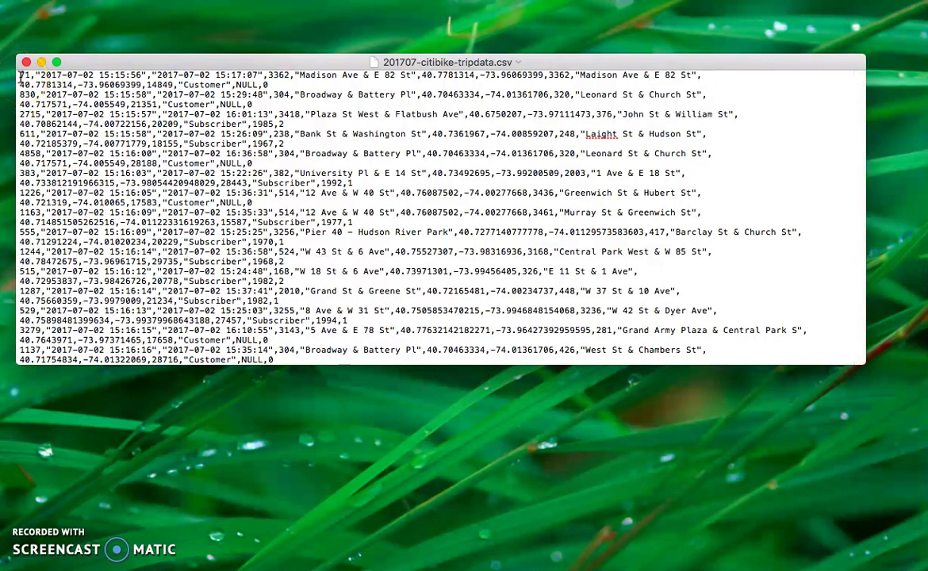
Step: Select everything from the header row through the July 2, 2017 15:15:52 trip starting at Grand St & Elizabeth St
scroll(19, 77, up, 5)
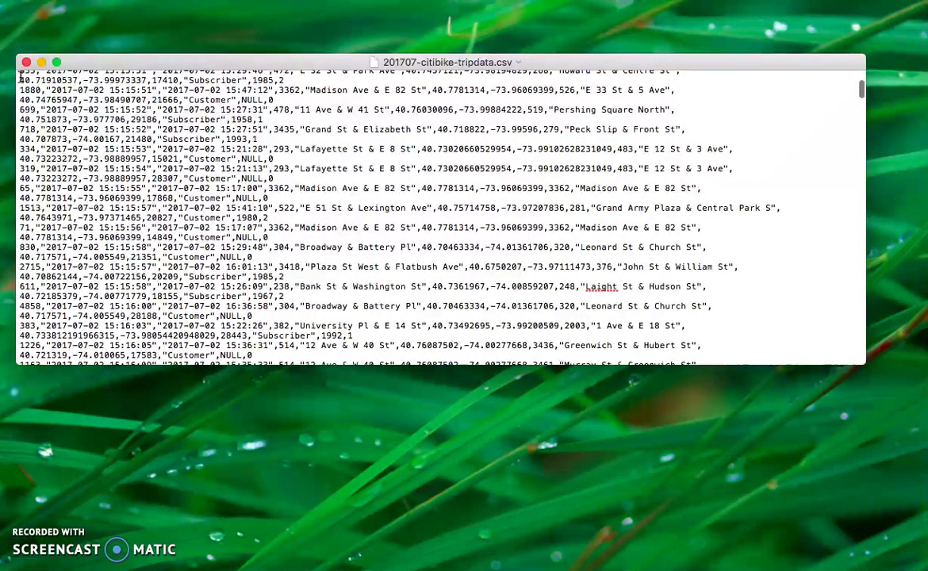
drag(259, 139, 138, 37)
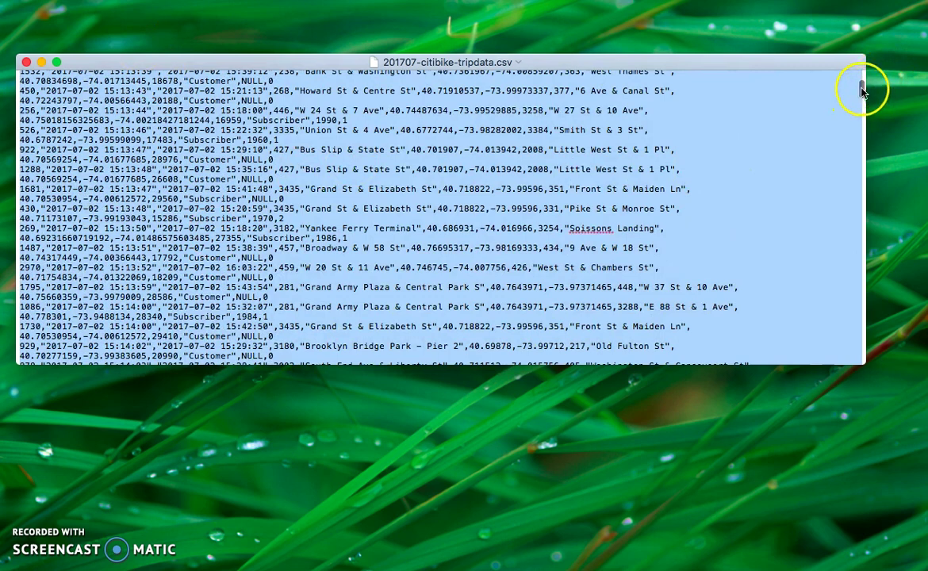
drag(864, 95, 859, 68)
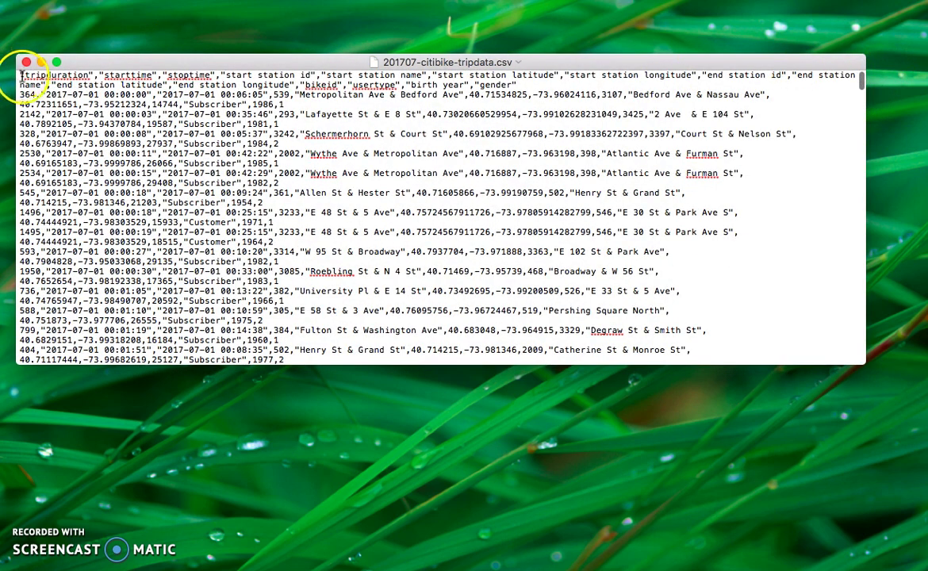
key(super+a)
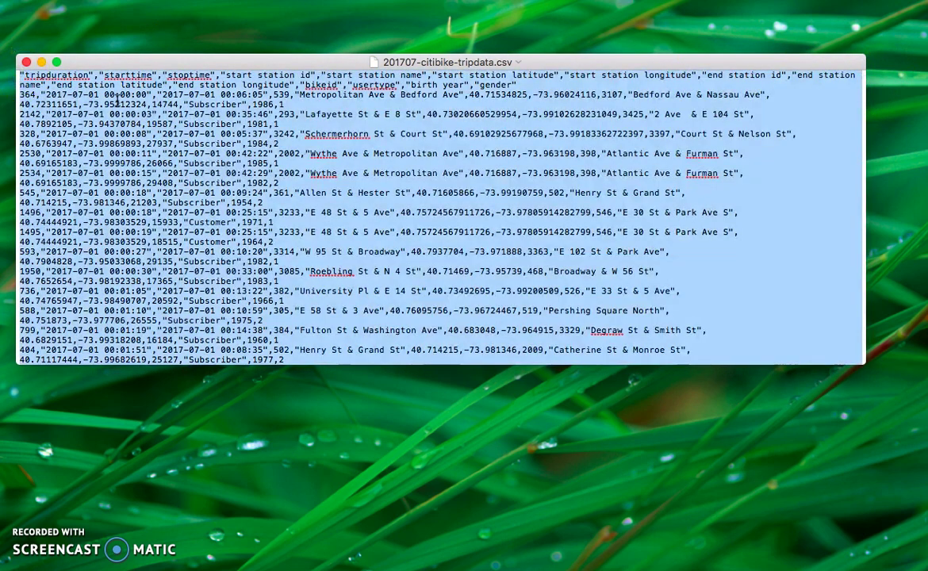
Step: Create a new plain-text document and paste the copied trip records into it
key(super+n)
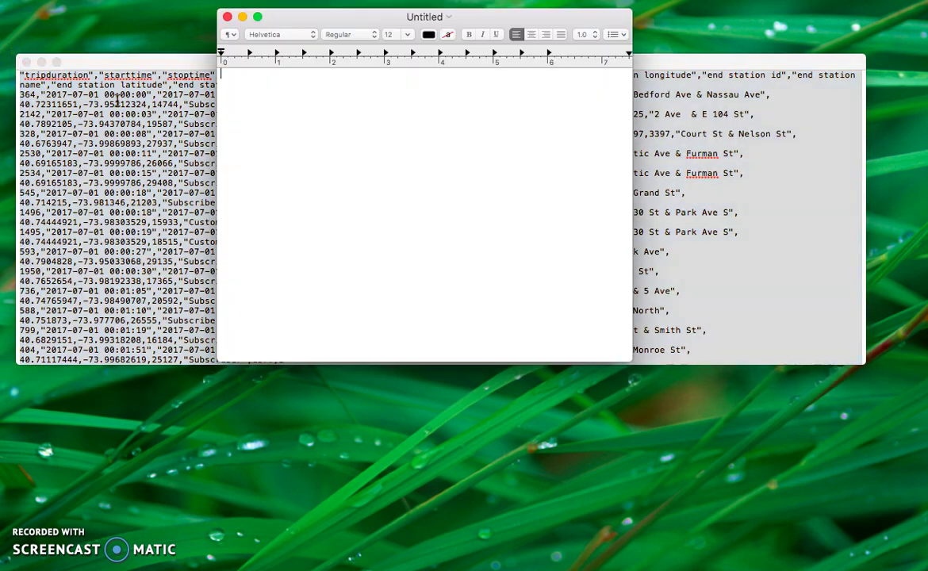
key(super+shift+t)
click(332, 140)
key(super+v)
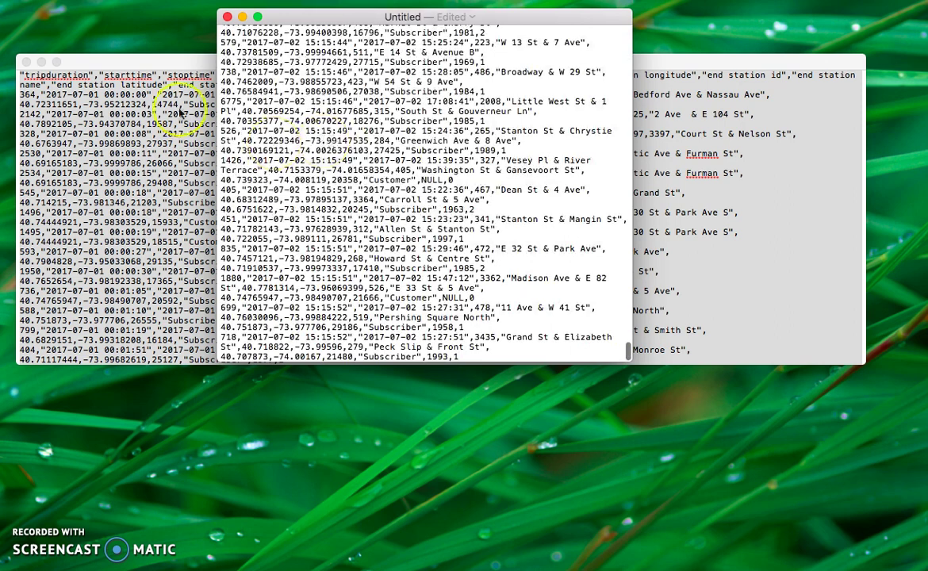
Step: Save the new document to the Desktop as July17CitibikeEdit with Unicode (UTF-8) encoding and the .txt extension
click(91, 0)
click(108, 68)
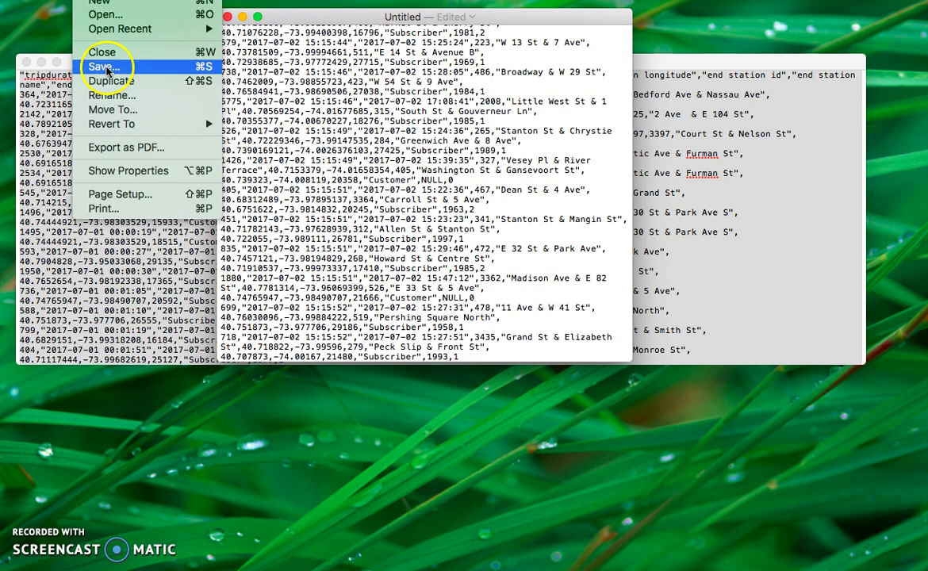
click(306, 281)
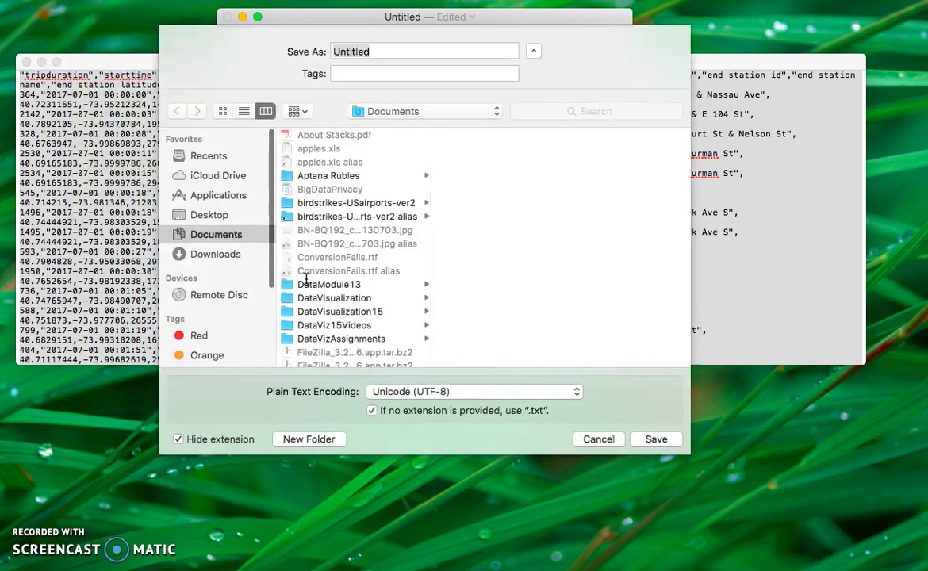
text(July)
click(408, 111)
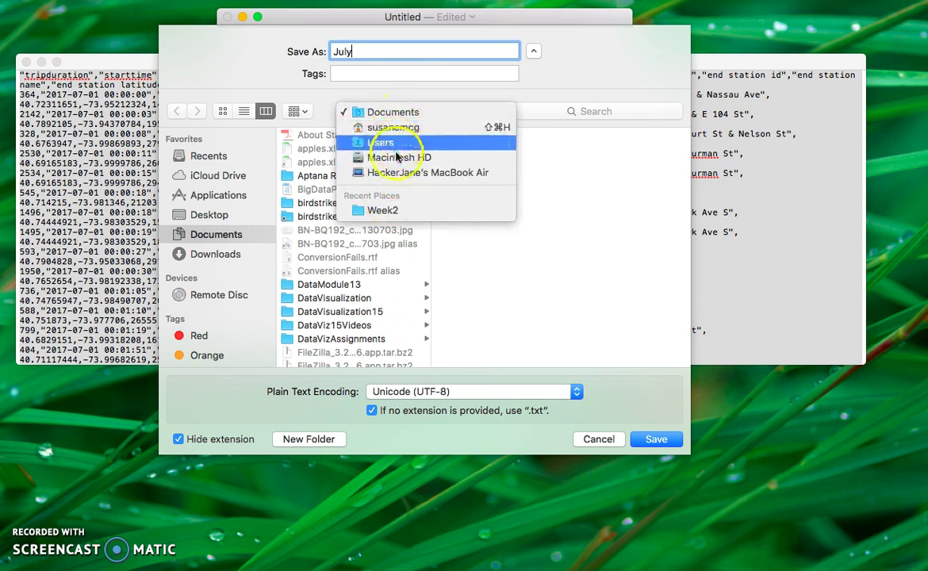
click(404, 57)
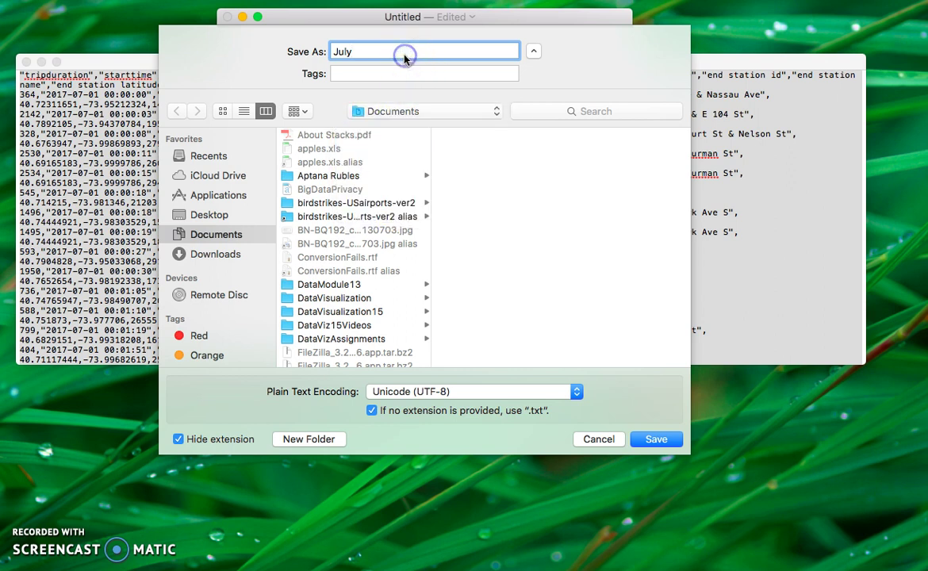
text(17CitibikeEdit)
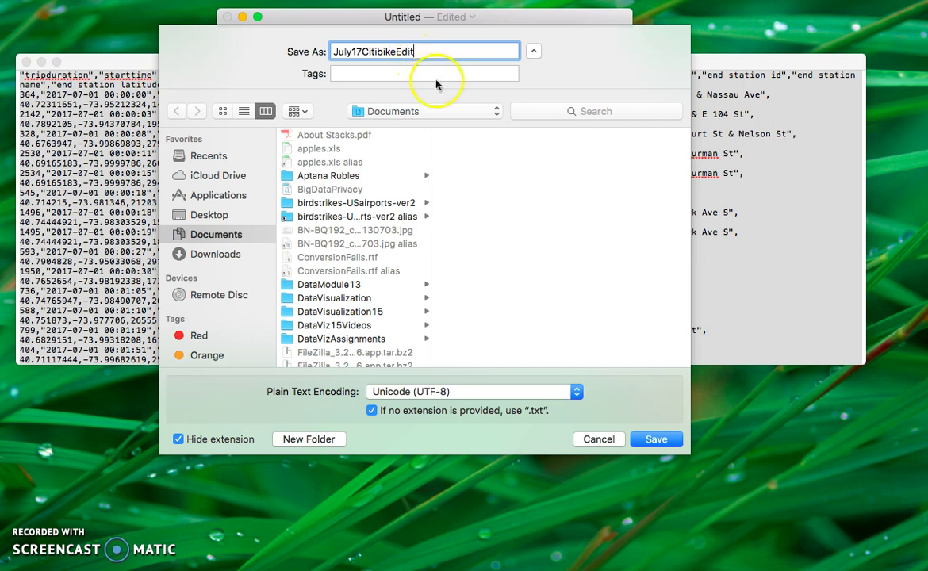
click(425, 111)
click(425, 111)
click(226, 210)
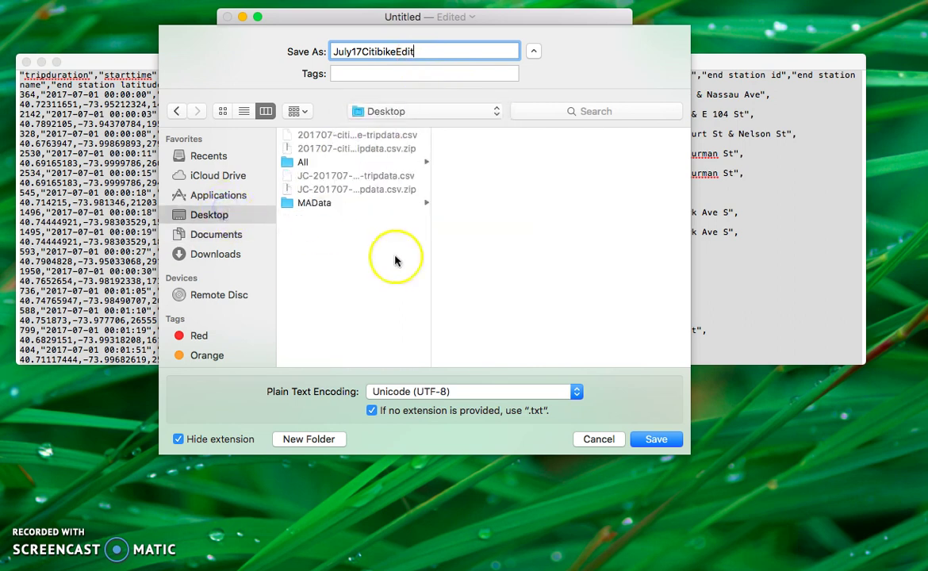
click(655, 439)
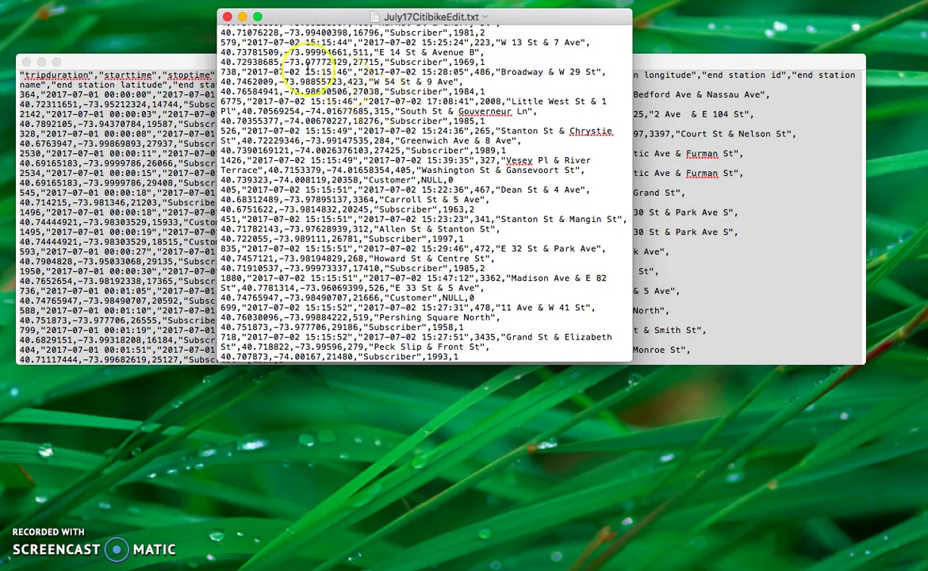
Step: Close both open text documents and check the size of July17CitibikeEdit.txt in its file information
click(227, 16)
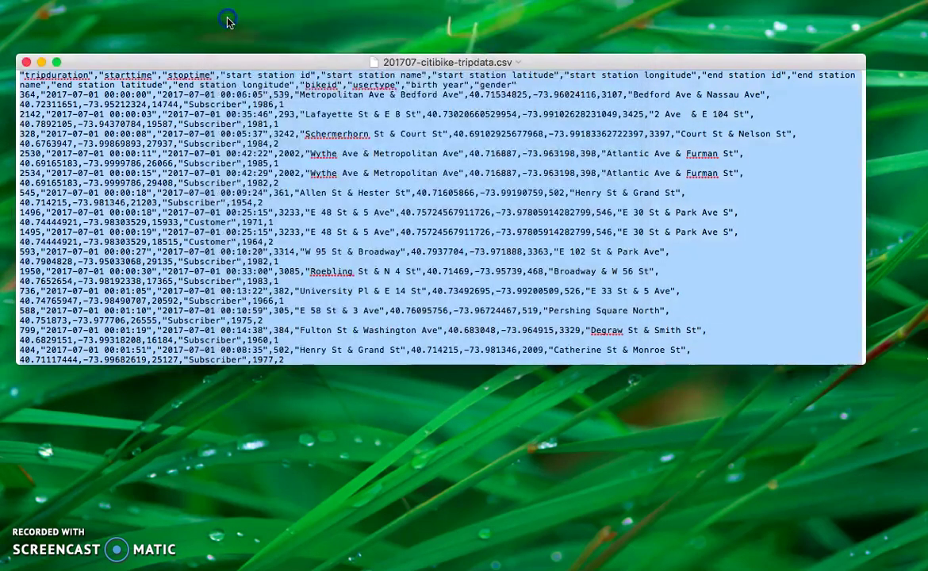
click(27, 62)
click(325, 252)
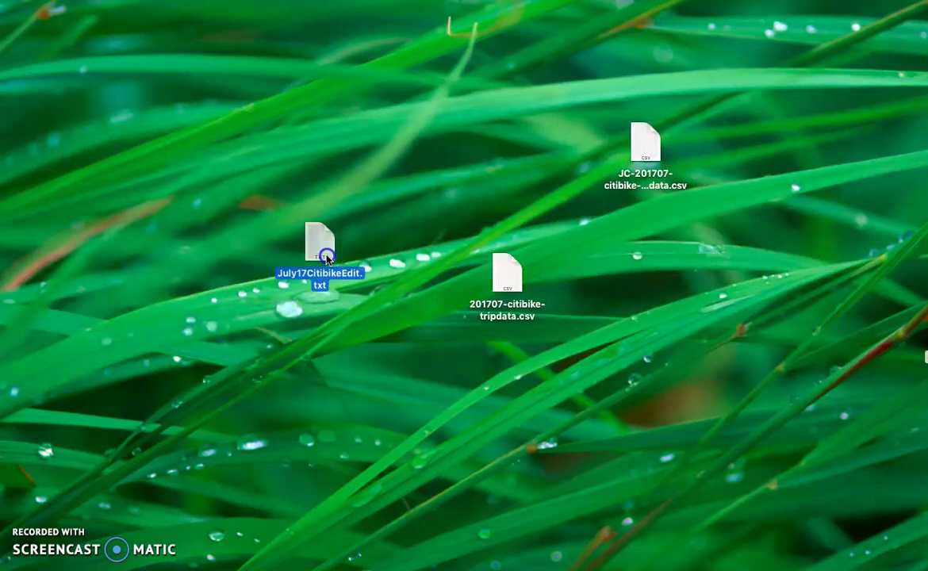
right_click(326, 252)
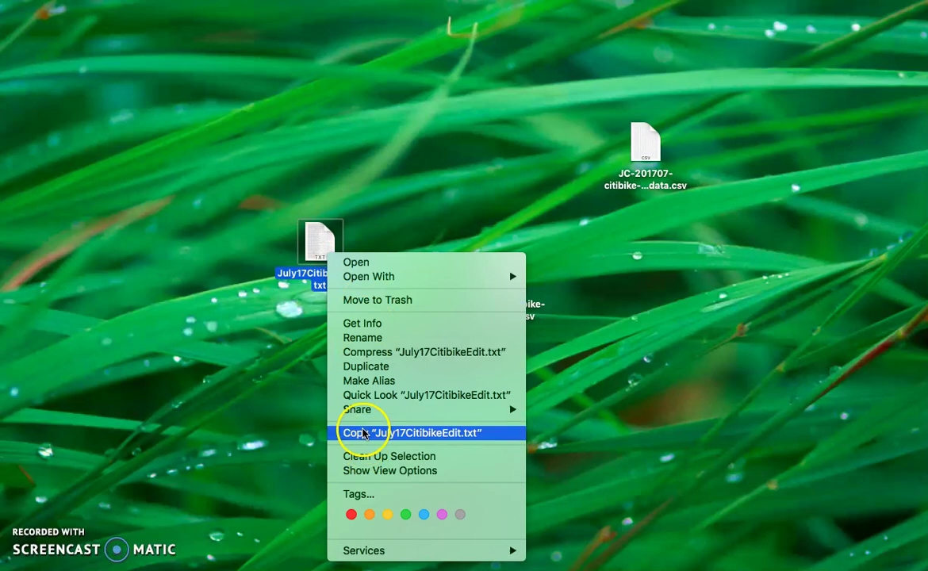
click(362, 323)
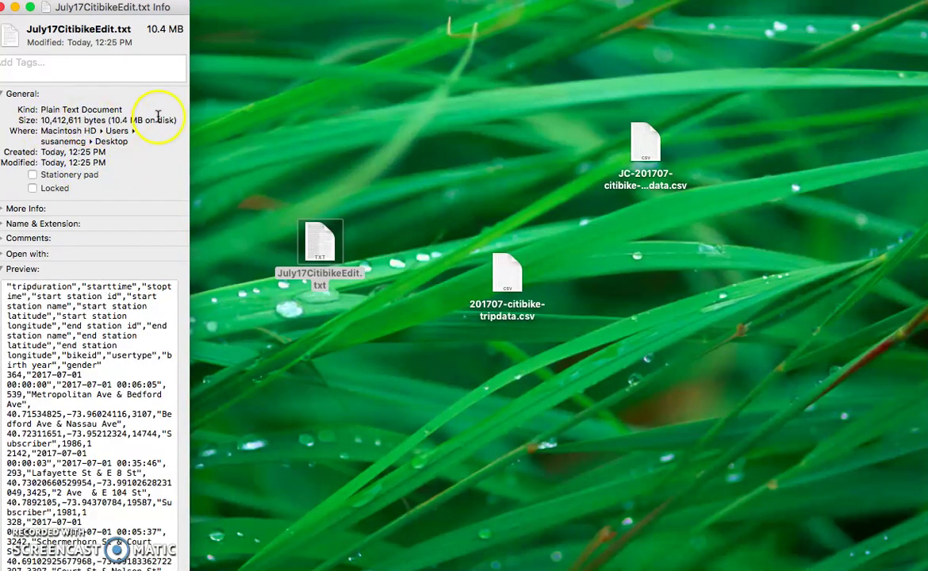
drag(70, 8, 89, 10)
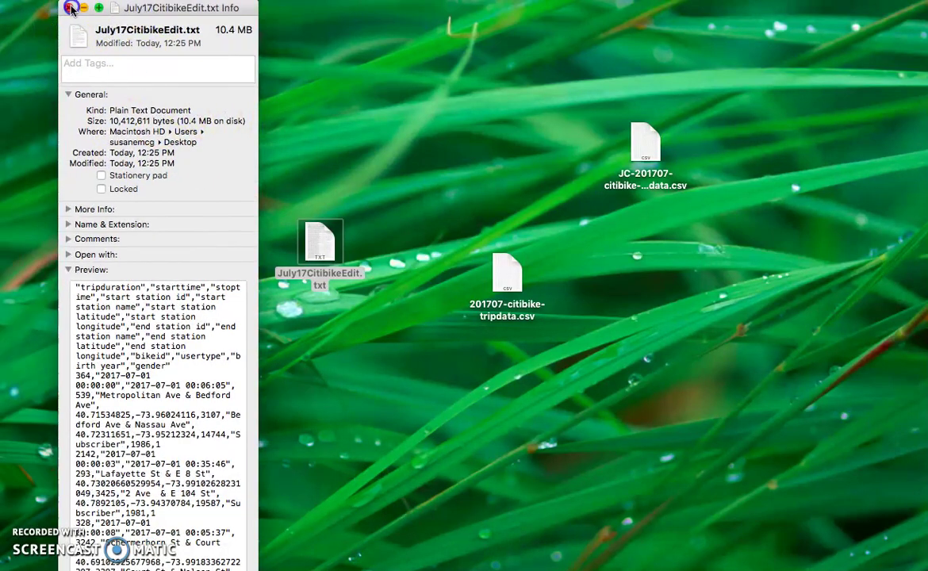
click(68, 8)
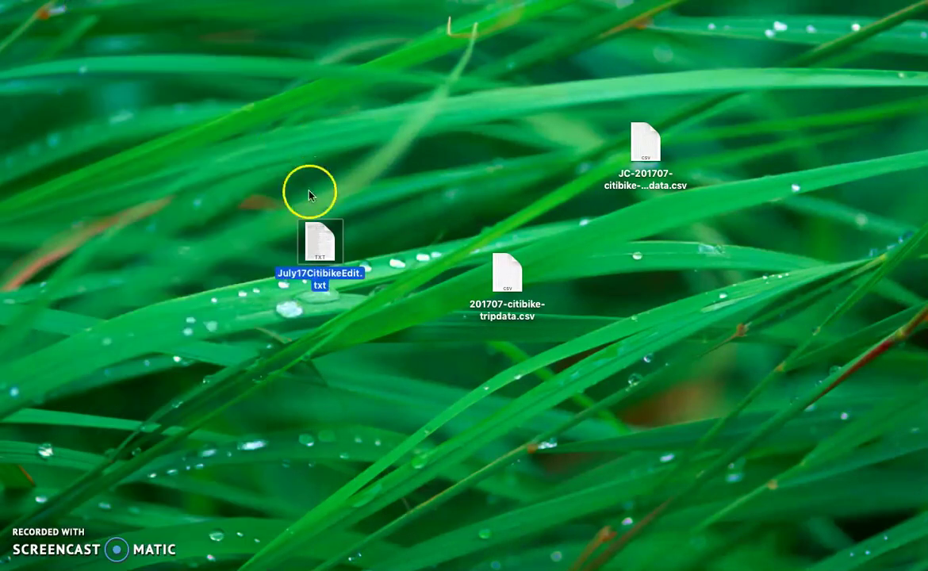
Step: Open July17CitibikeEdit.txt from the Desktop in Microsoft Excel, declining the last saved version that Excel offers to recover
double_click(322, 252)
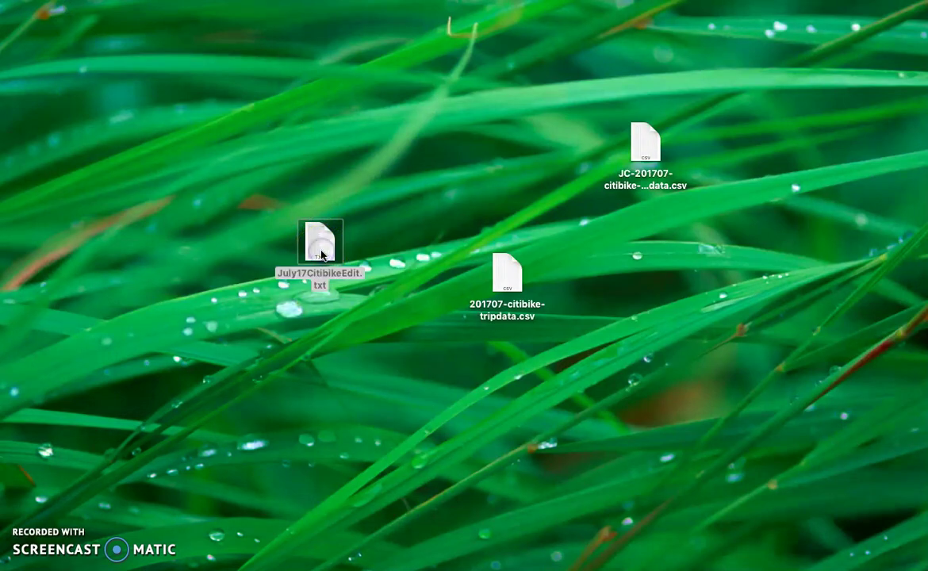
click(211, 4)
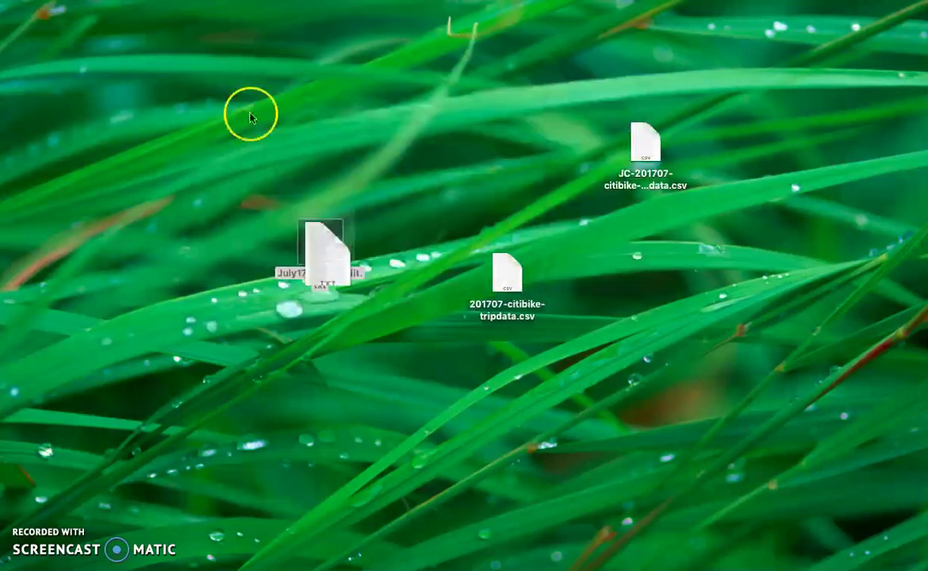
right_click(317, 242)
mouse_move(356, 262)
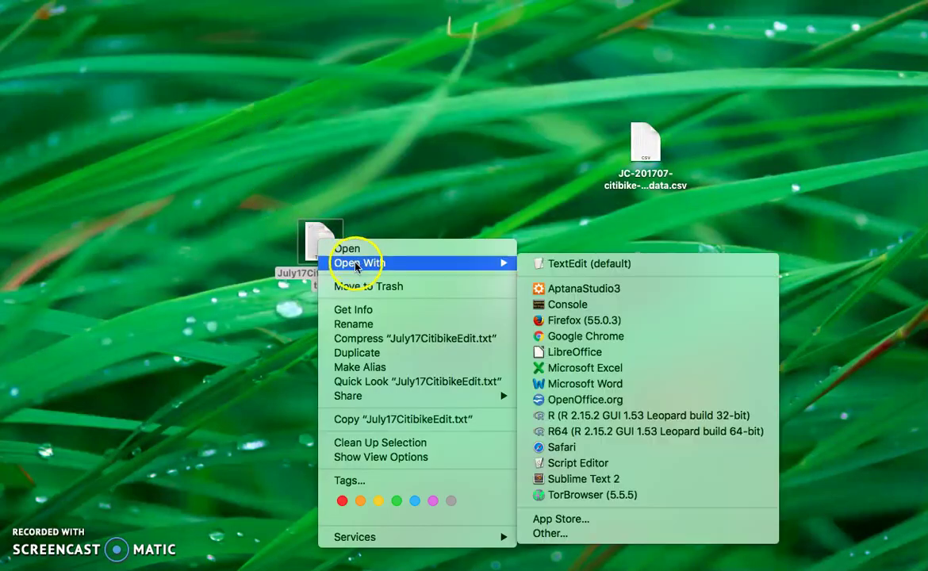
click(435, 303)
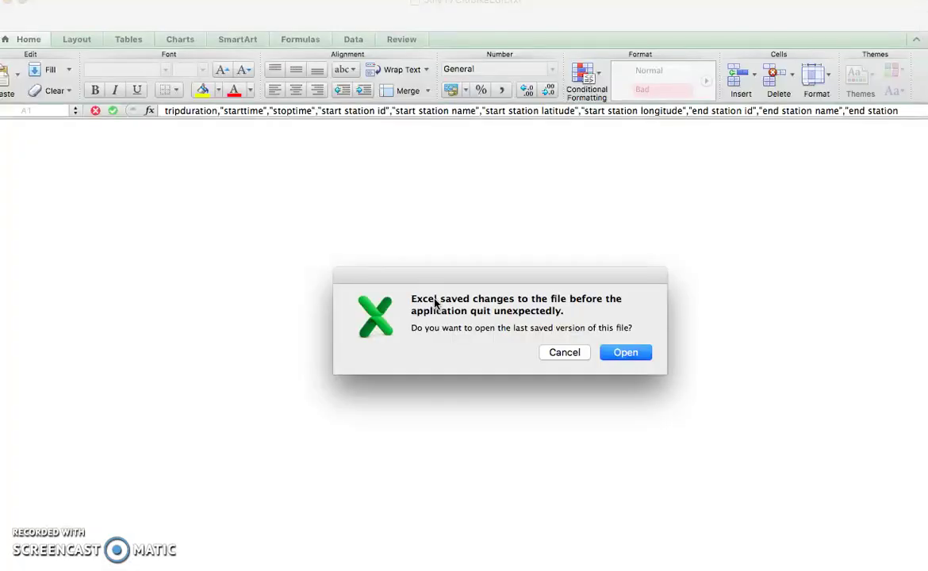
click(563, 356)
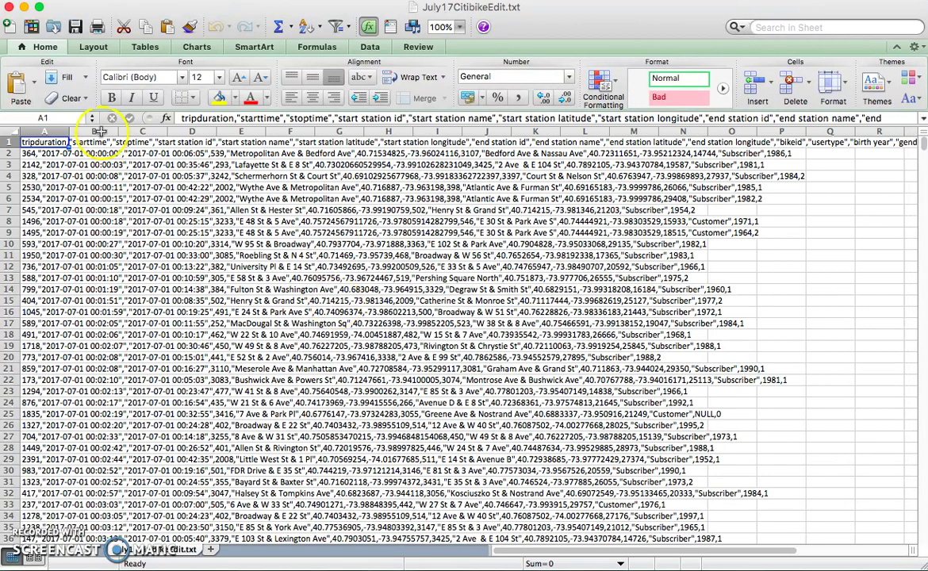
Step: Inspect the header and first trip records in column A to see how the text is split, and close the workbook
click(50, 154)
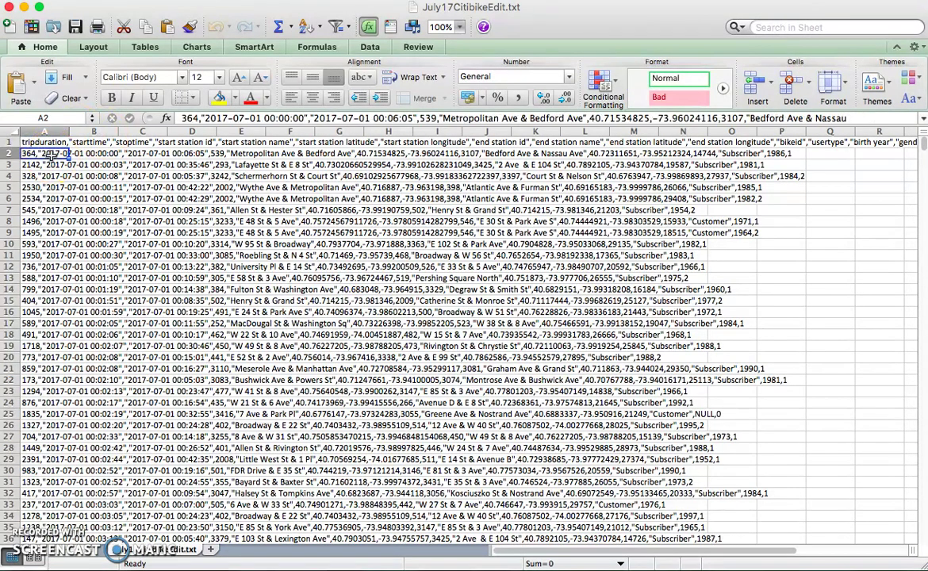
key(Down)
key(Up)
key(Up)
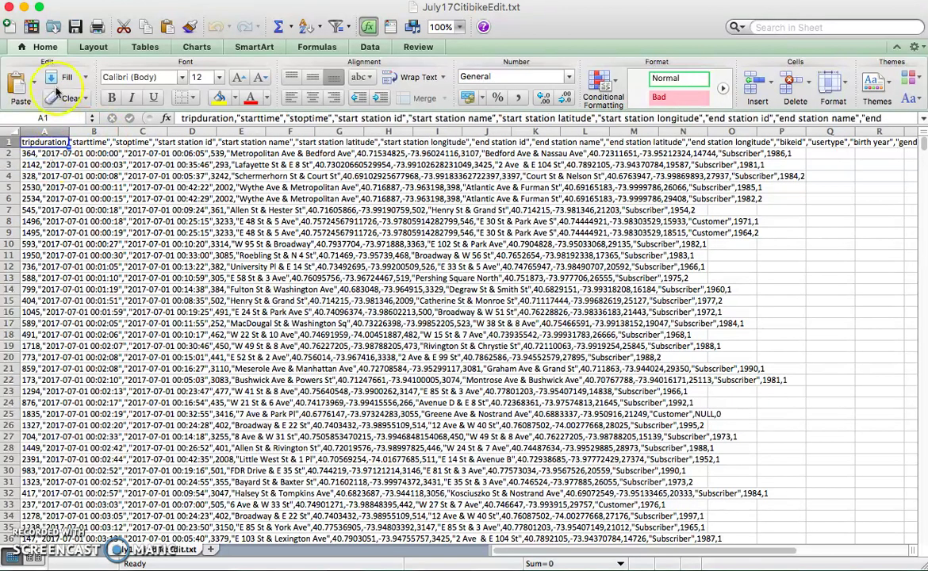
click(8, 7)
Step: Change the extension of July17CitibikeEdit on the Desktop to .csv, accepting the extension change
click(321, 279)
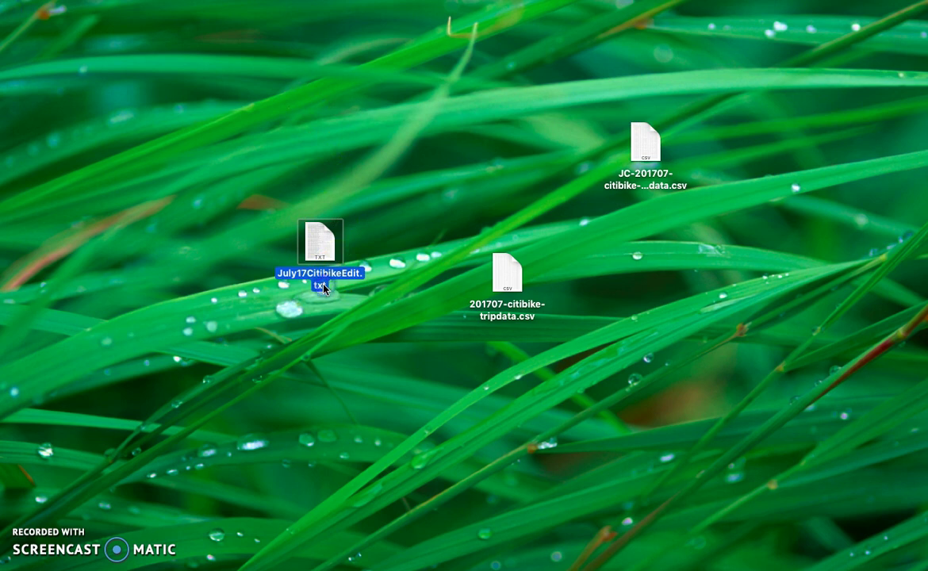
right_click(323, 287)
click(320, 289)
key(Return)
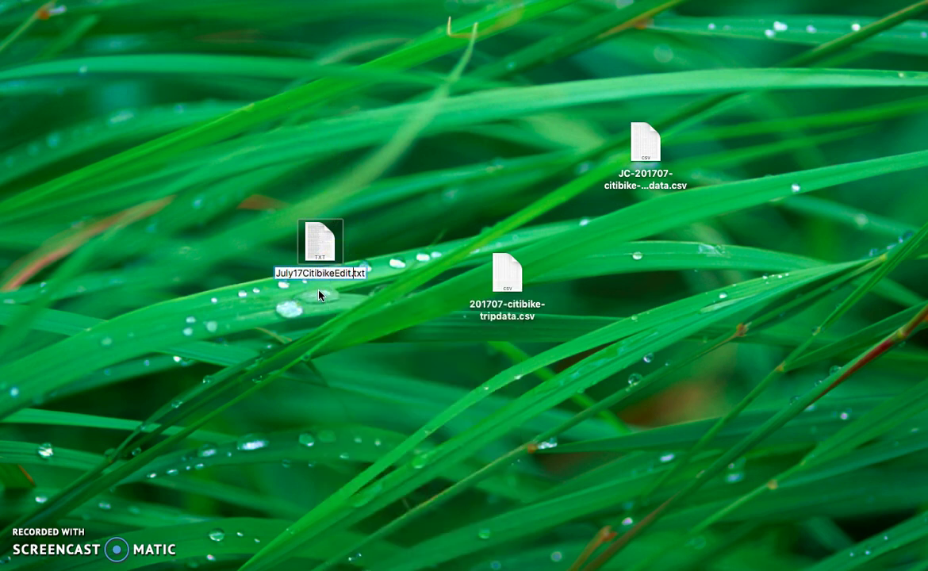
key(Down)
key(BackSpace)
key(BackSpace)
key(BackSpace)
text(csv)
click(353, 254)
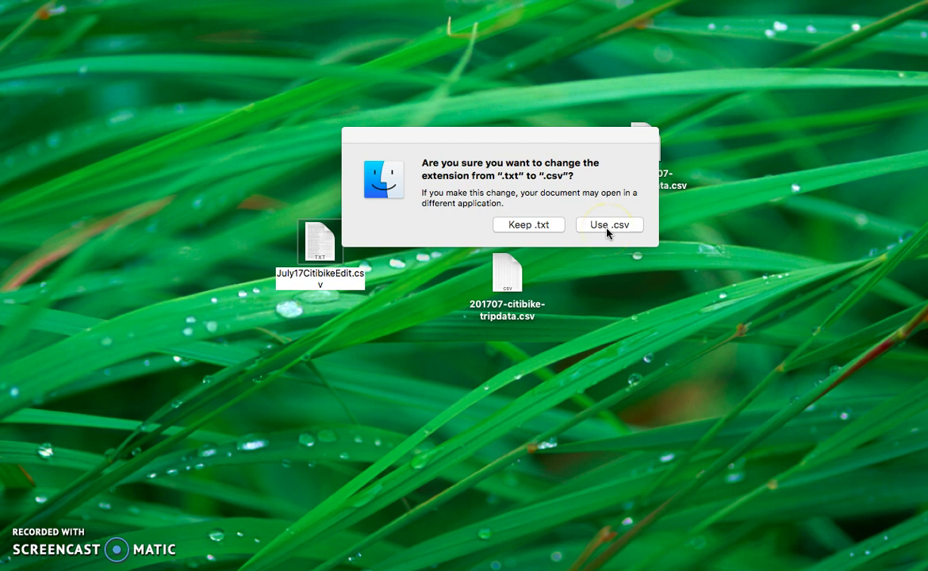
click(611, 227)
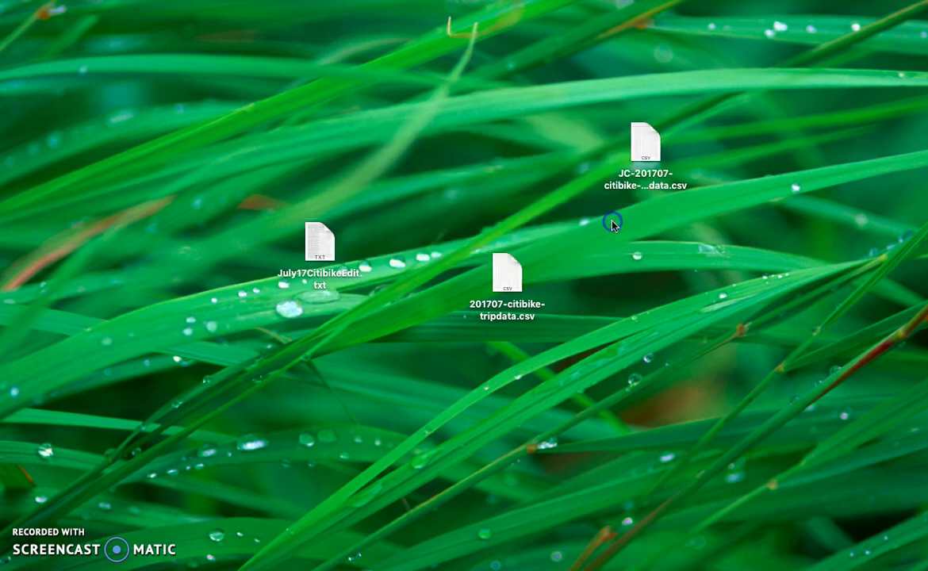
Step: Open July17CitibikeEdit.csv in Excel and shrink its window so the sheet tab and scroll bars fit on the screen
click(320, 250)
double_click(320, 250)
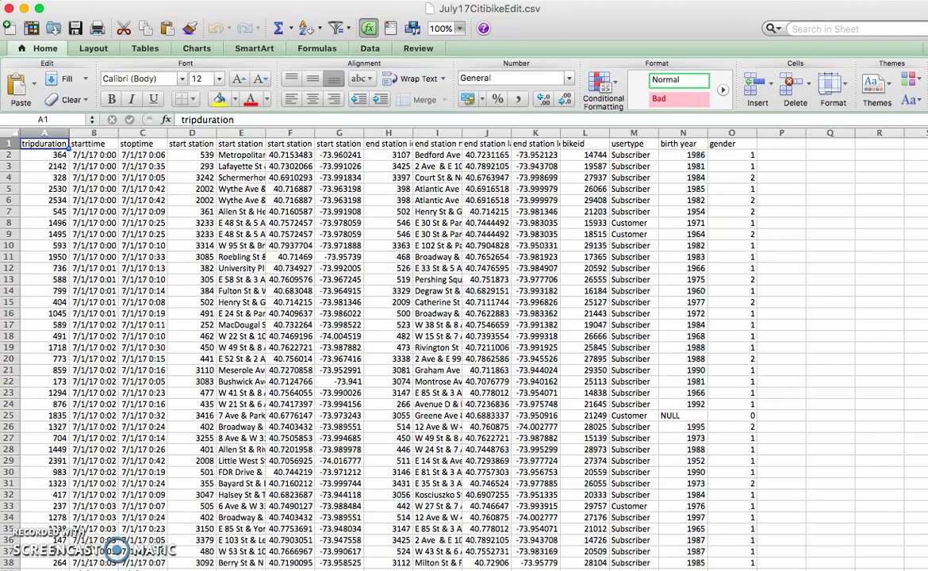
drag(927, 570, 922, 561)
click(749, 552)
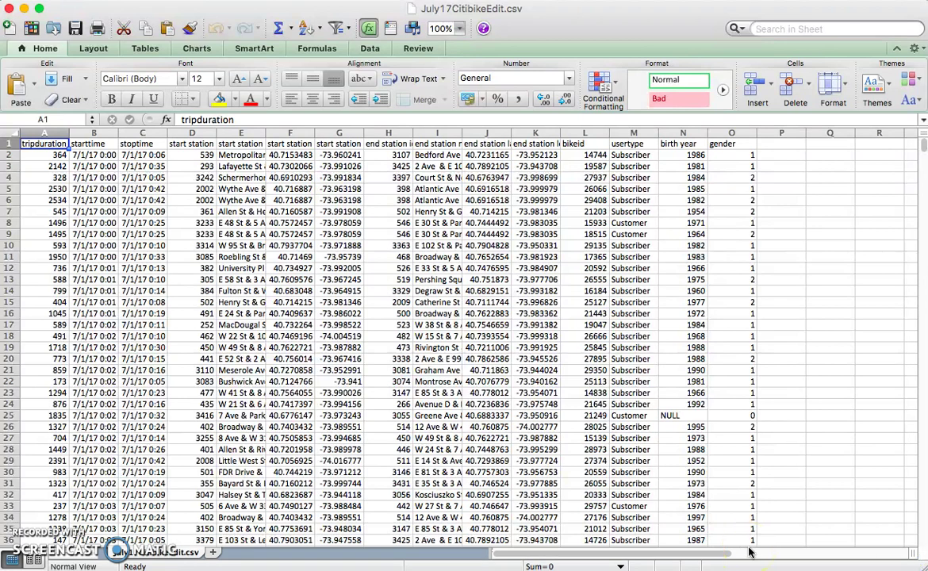